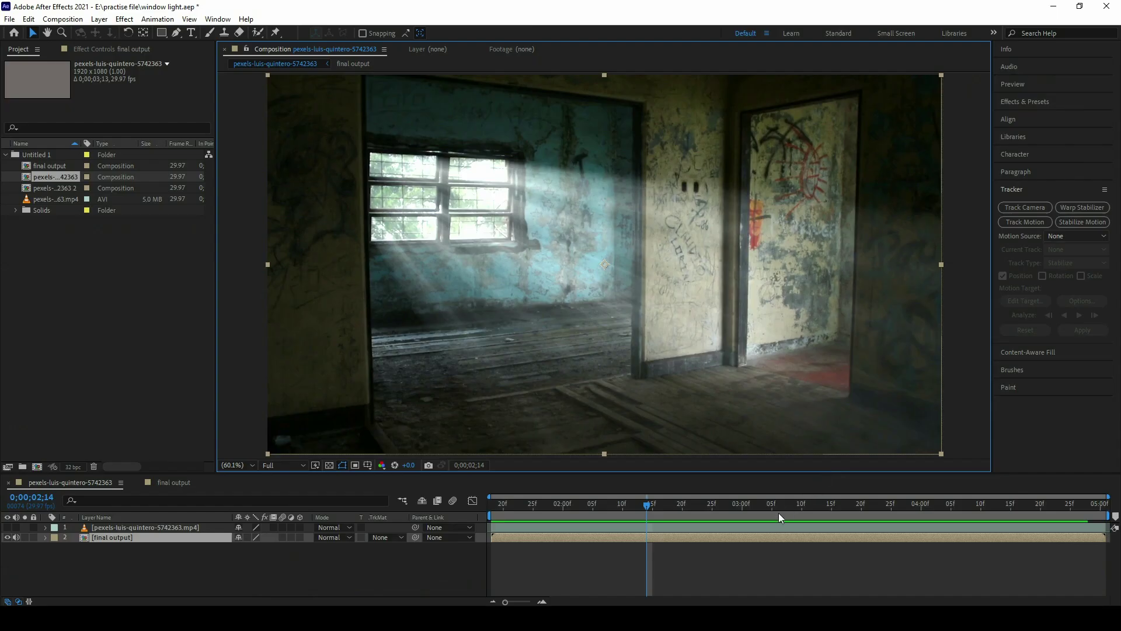
Preview the finished window-light shot, toggling the original footage on and off to compare
{"action": "left_click", "coordinate": [521, 503]}
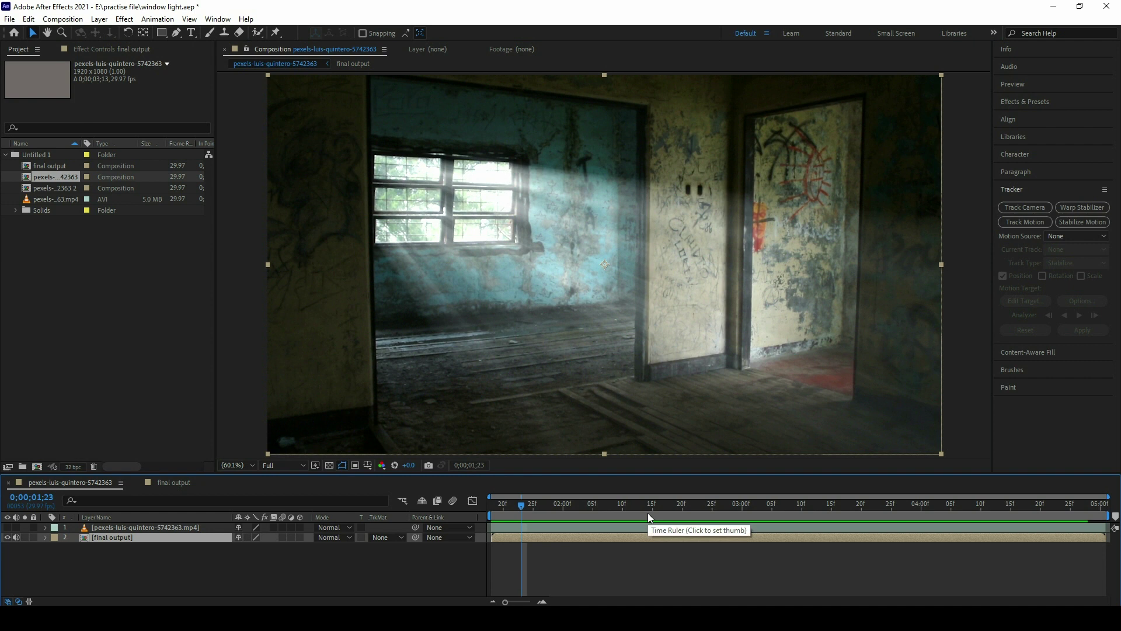
{"action": "key", "text": "space"}
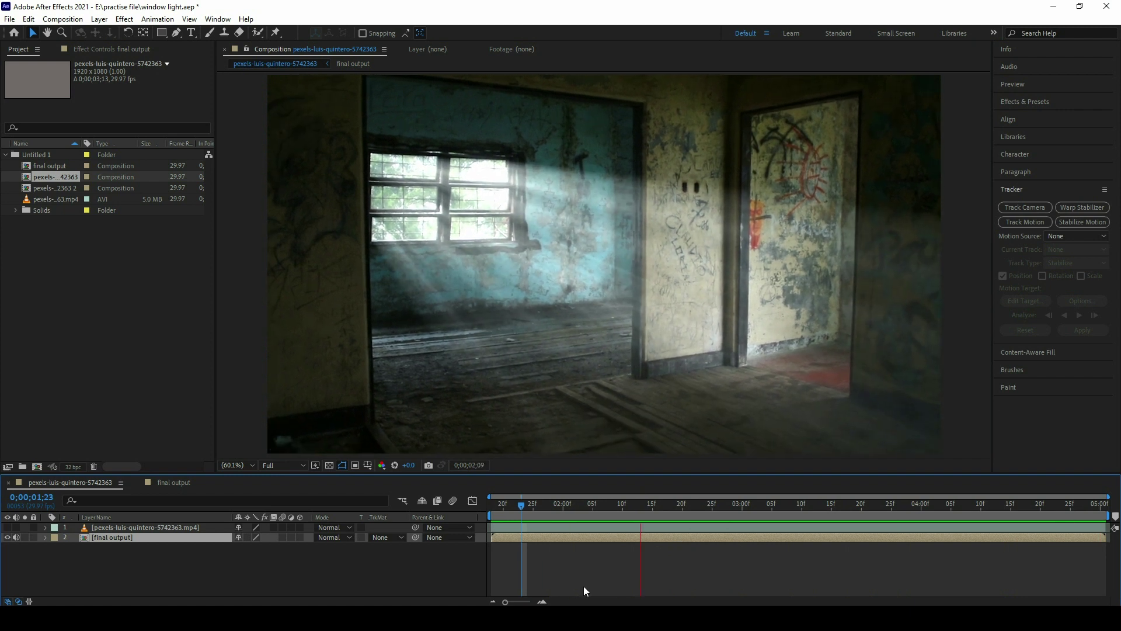
{"action": "key", "text": "space"}
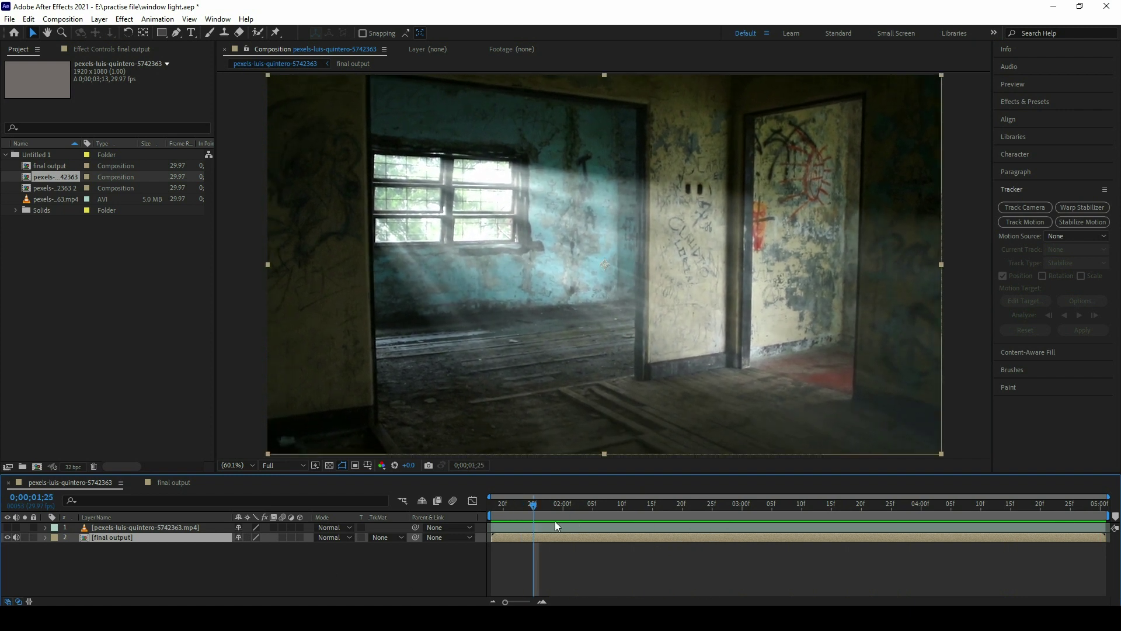
{"action": "left_click", "coordinate": [7, 528]}
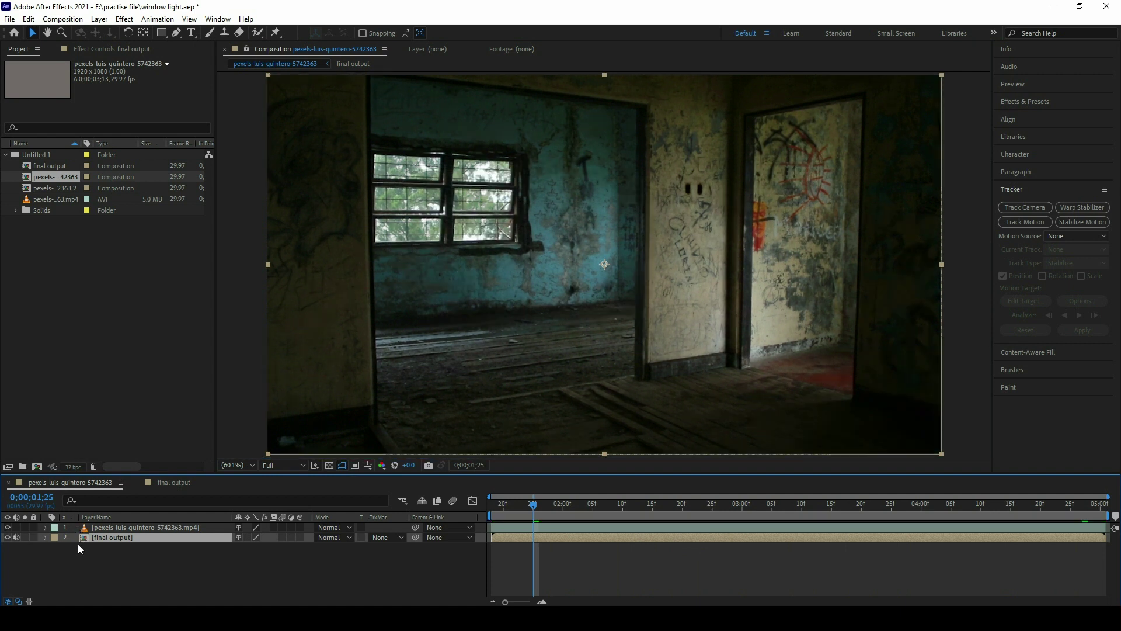
{"action": "left_click", "coordinate": [7, 527]}
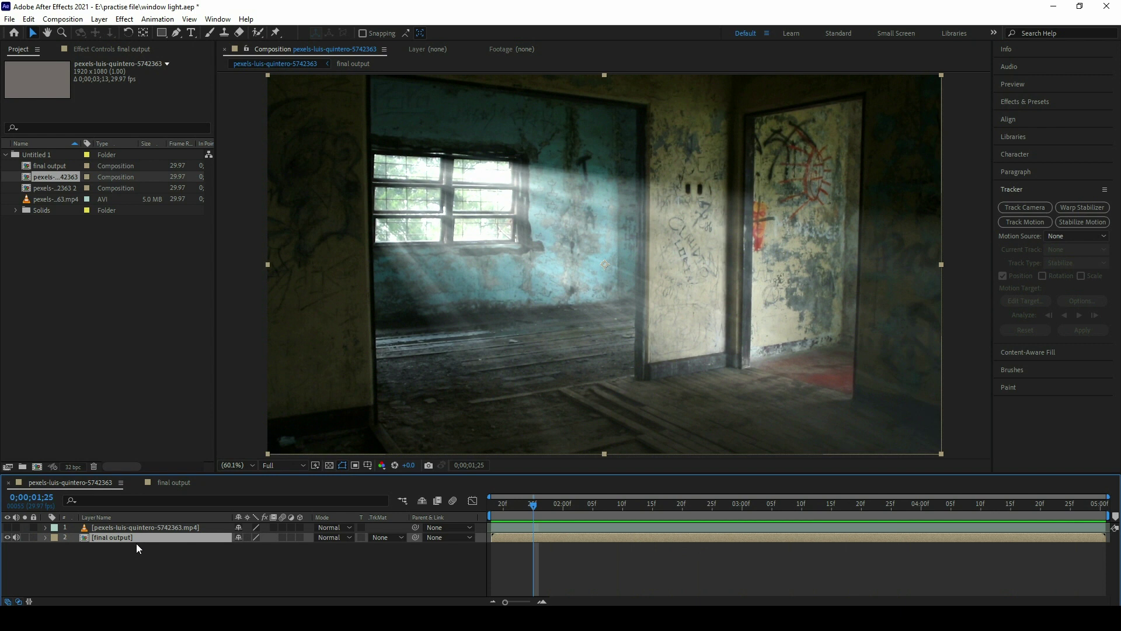
{"action": "mouse_move", "coordinate": [542, 511]}
{"action": "left_mouse_down"}
{"action": "mouse_move", "coordinate": [660, 512]}
{"action": "mouse_move", "coordinate": [595, 525]}
{"action": "left_mouse_up"}
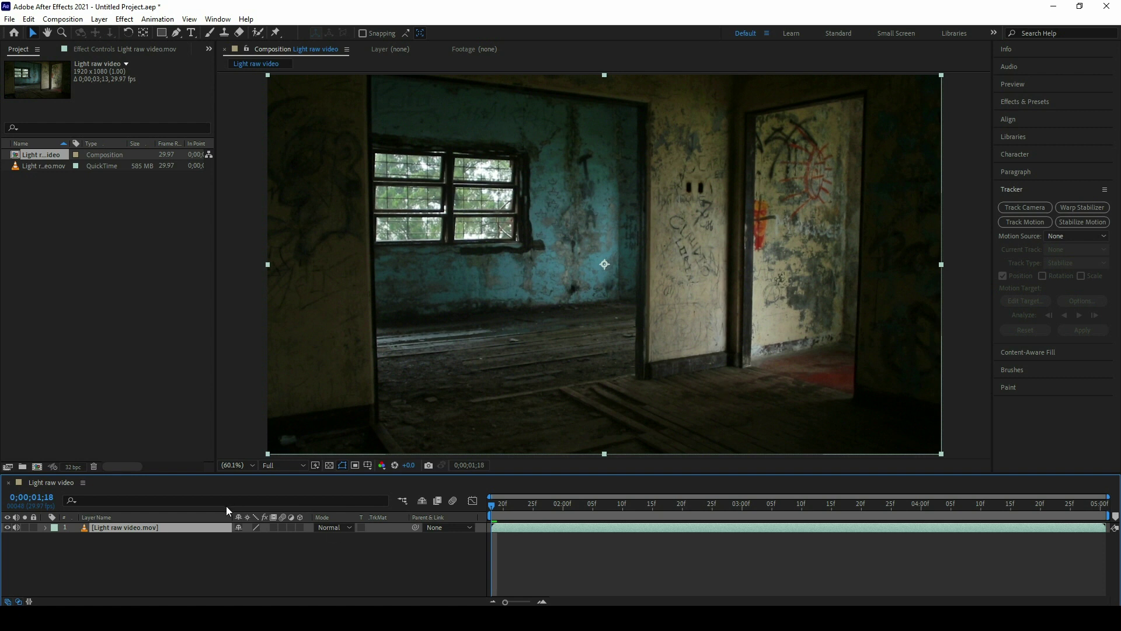
Apply Trapcode Shine from RG Trapcode to the Light raw video.mov layer
{"action": "left_click", "coordinate": [177, 545]}
{"action": "left_click", "coordinate": [169, 529]}
{"action": "left_click", "coordinate": [122, 19]}
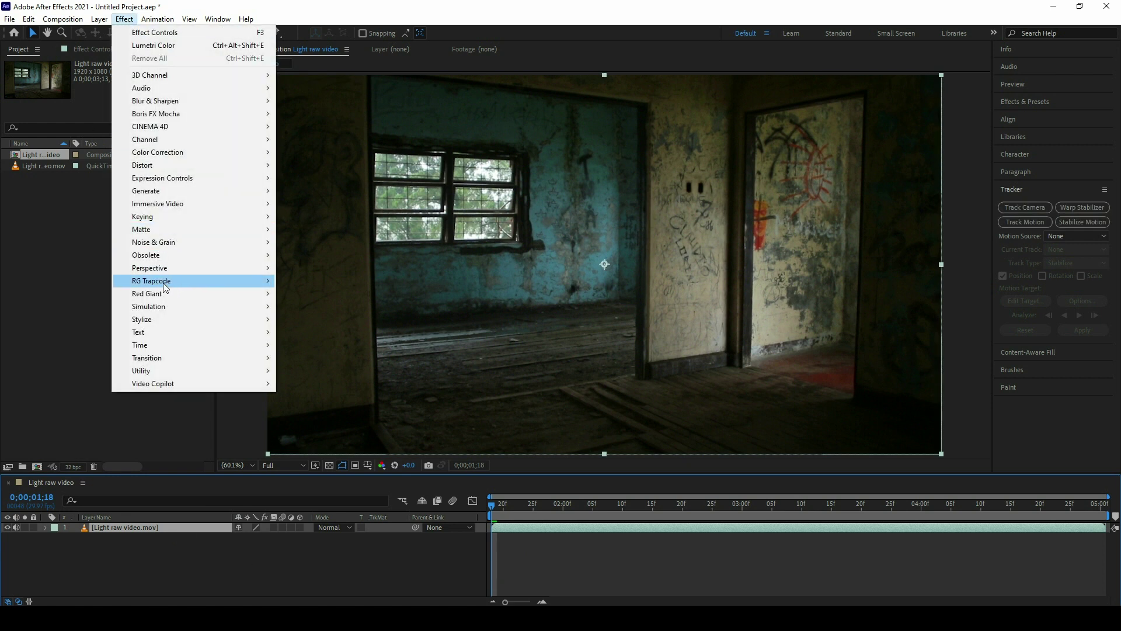
{"action": "mouse_move", "coordinate": [164, 286]}
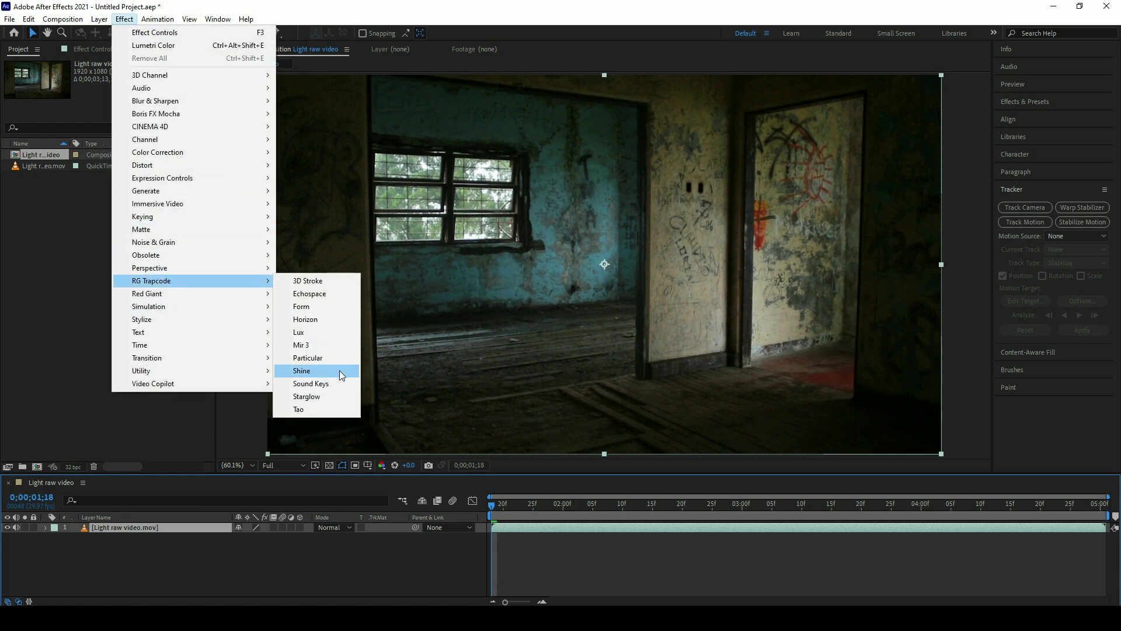
{"action": "left_click", "coordinate": [315, 373]}
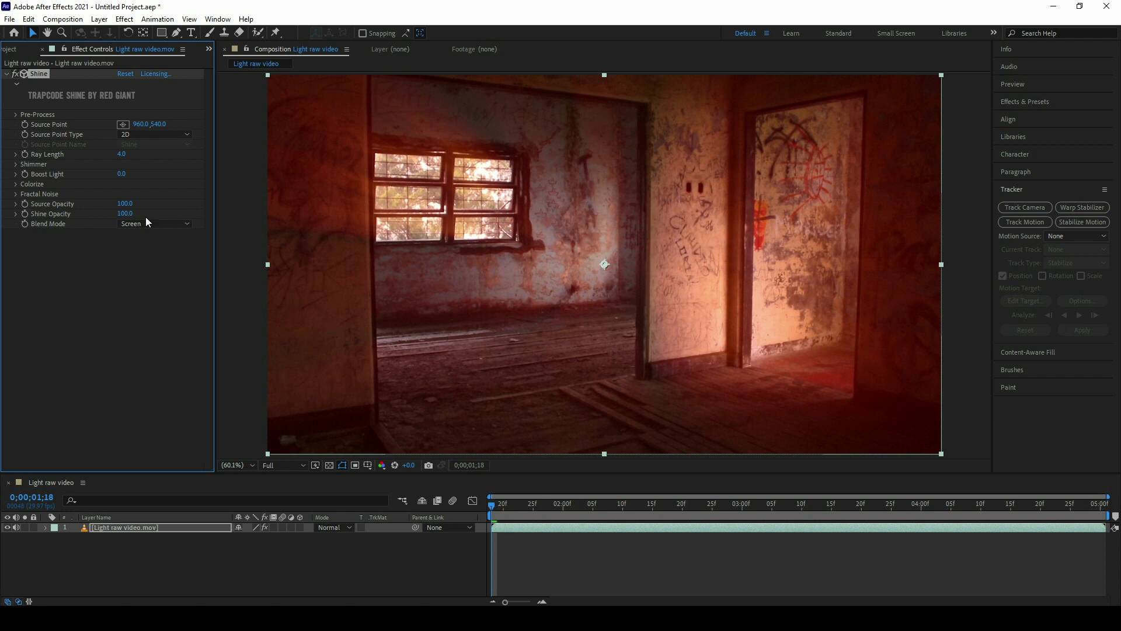
Set Shine's Colorize to One Color with pure white (FFFFFF) as the ray colour
{"action": "left_click", "coordinate": [14, 186]}
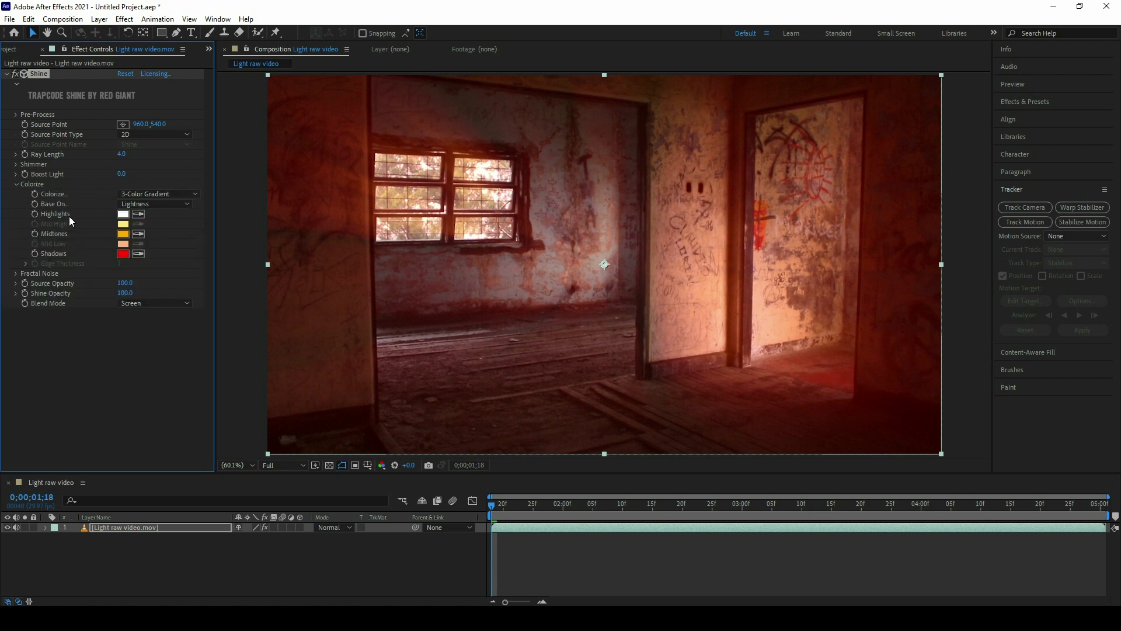
{"action": "left_click", "coordinate": [154, 196]}
{"action": "left_click", "coordinate": [199, 151]}
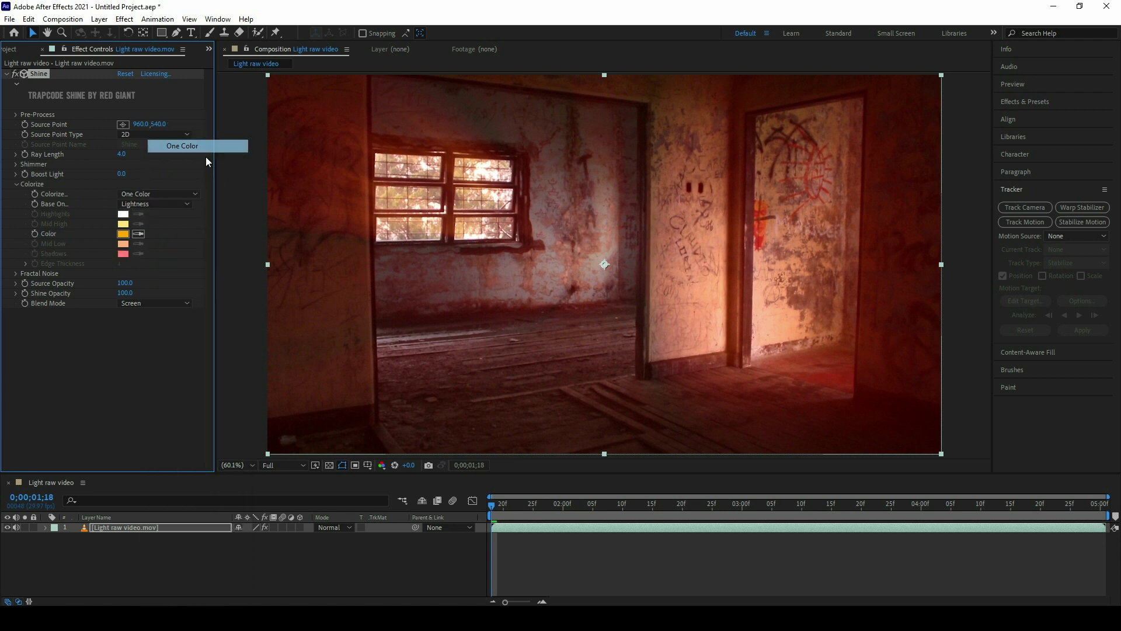
{"action": "left_click", "coordinate": [124, 234]}
{"action": "left_click_drag", "start_coordinate": [331, 428], "coordinate": [243, 373]}
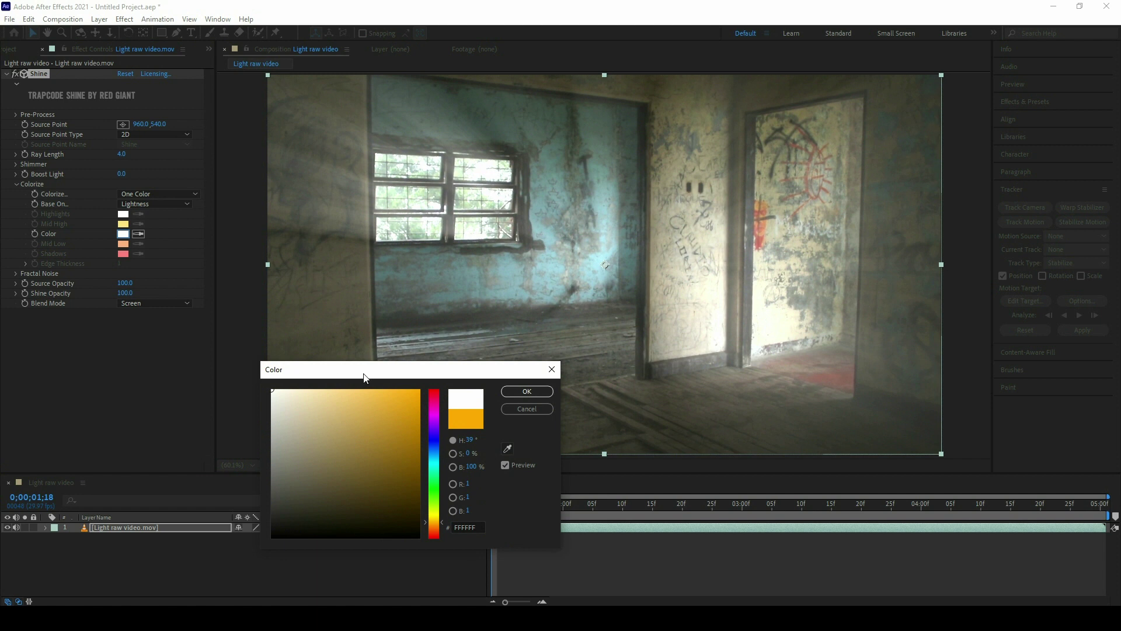
{"action": "left_click", "coordinate": [526, 391]}
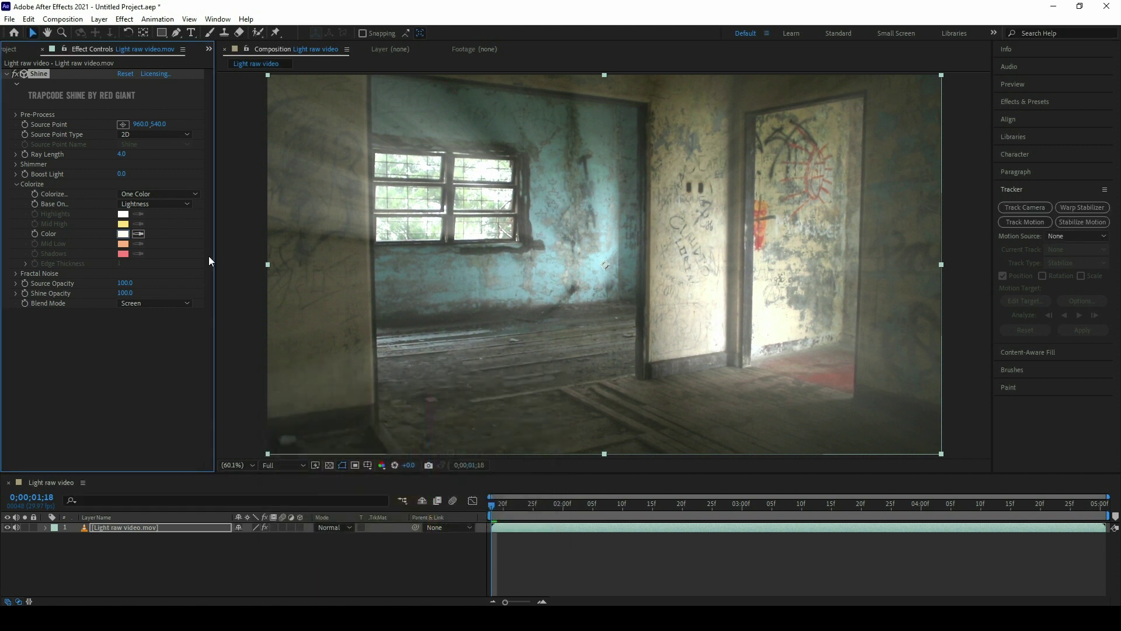
Raise Shine's Threshold to 64 and place the Source Point above the window's top-left at 144.8, 119.8
{"action": "left_click", "coordinate": [16, 115]}
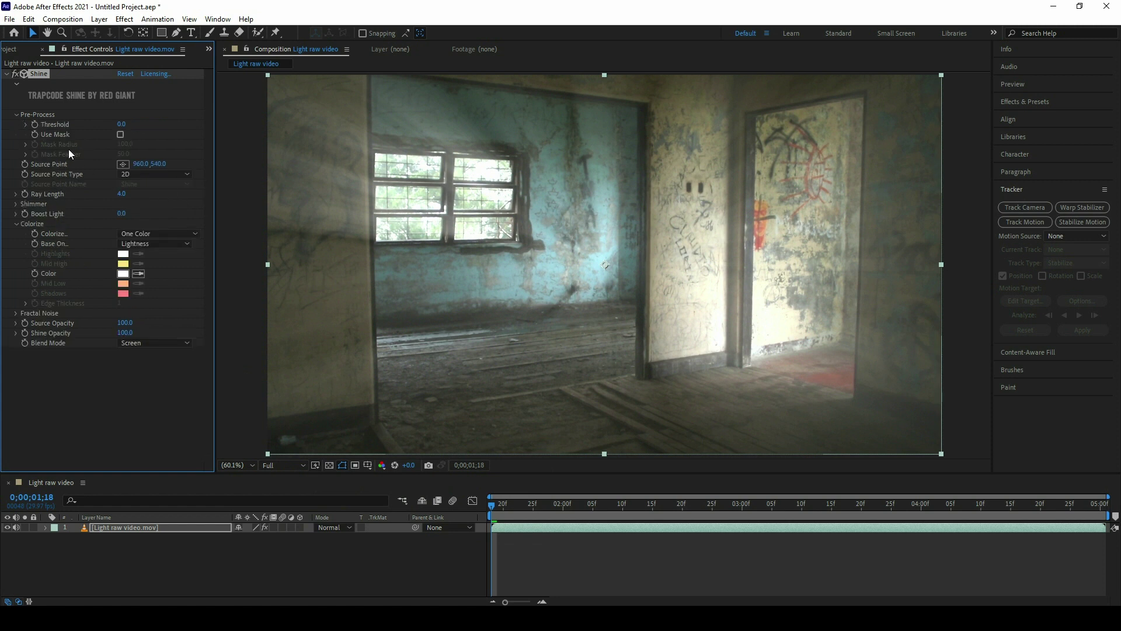
{"action": "left_click_drag", "start_coordinate": [122, 123], "coordinate": [150, 115]}
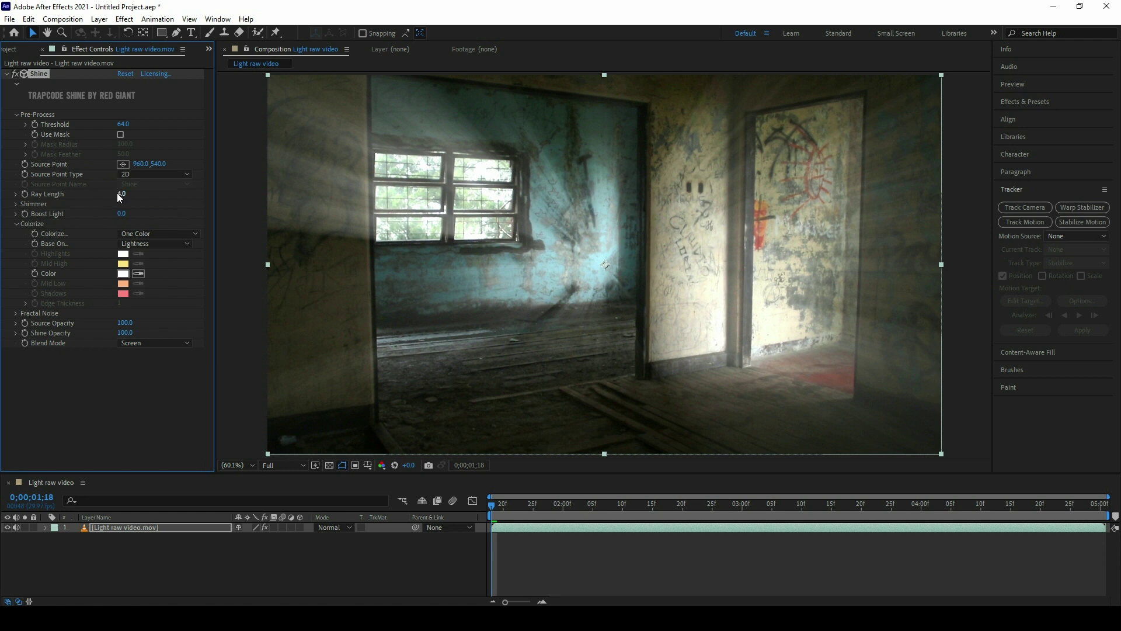
{"action": "left_click_drag", "start_coordinate": [142, 165], "coordinate": [0, 174]}
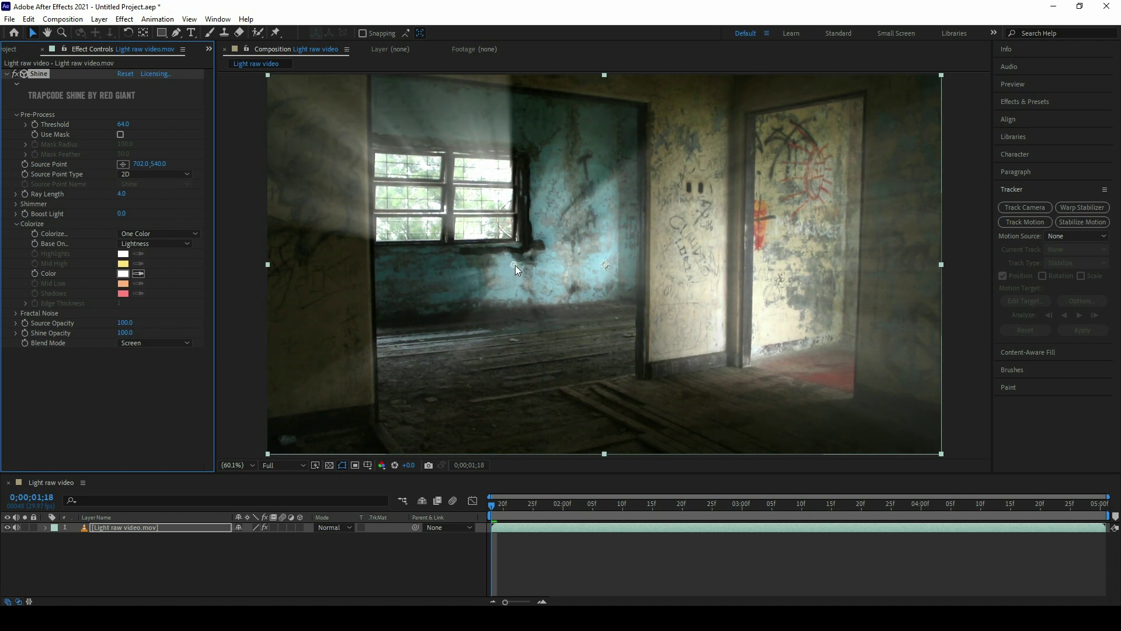
{"action": "left_click_drag", "start_coordinate": [514, 265], "coordinate": [396, 181]}
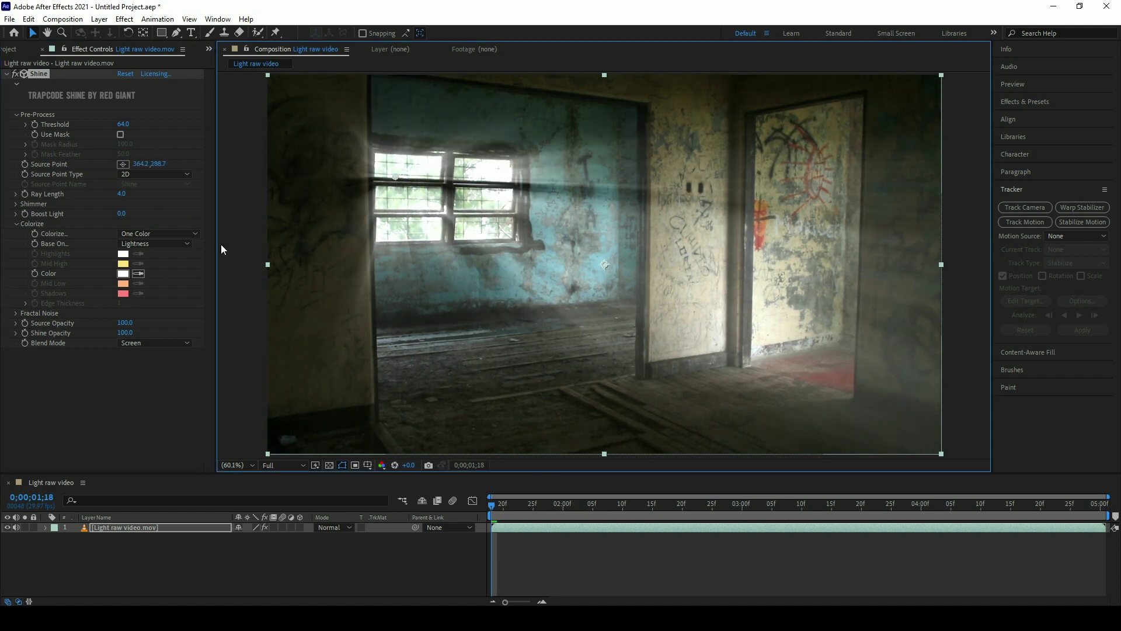
{"action": "left_click", "coordinate": [122, 164]}
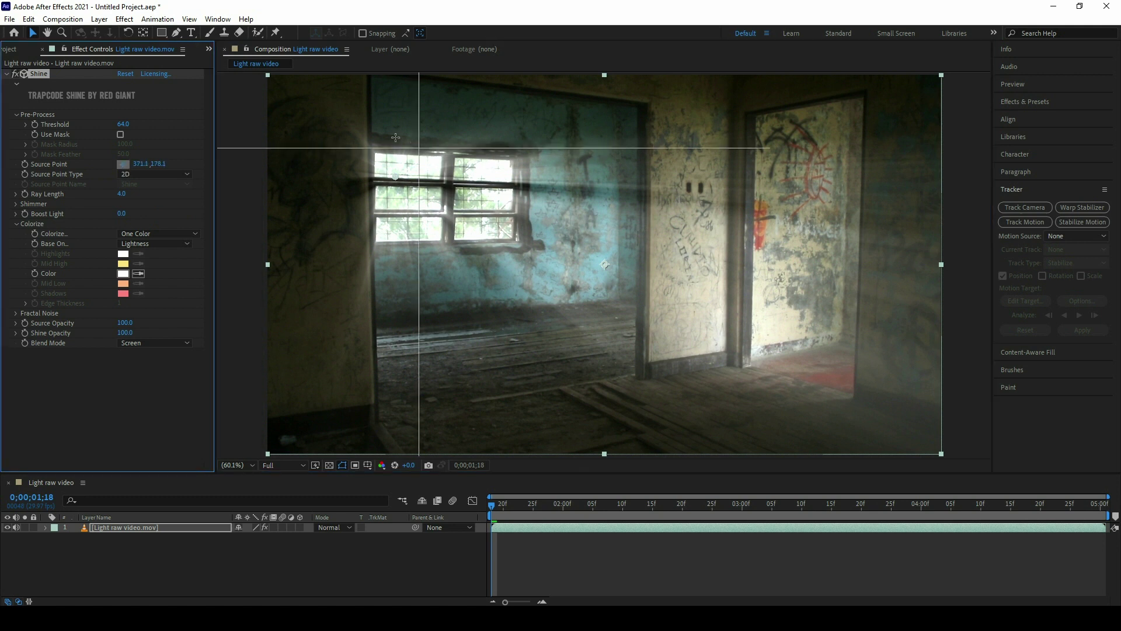
{"action": "left_click", "coordinate": [369, 142]}
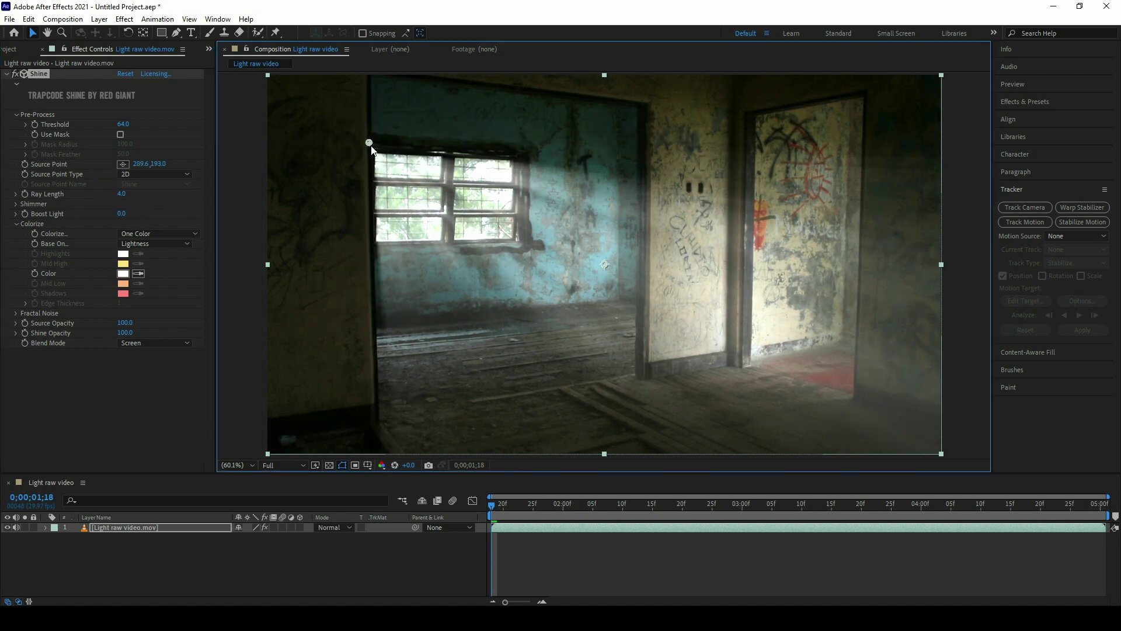
{"action": "left_click_drag", "start_coordinate": [369, 143], "coordinate": [319, 123]}
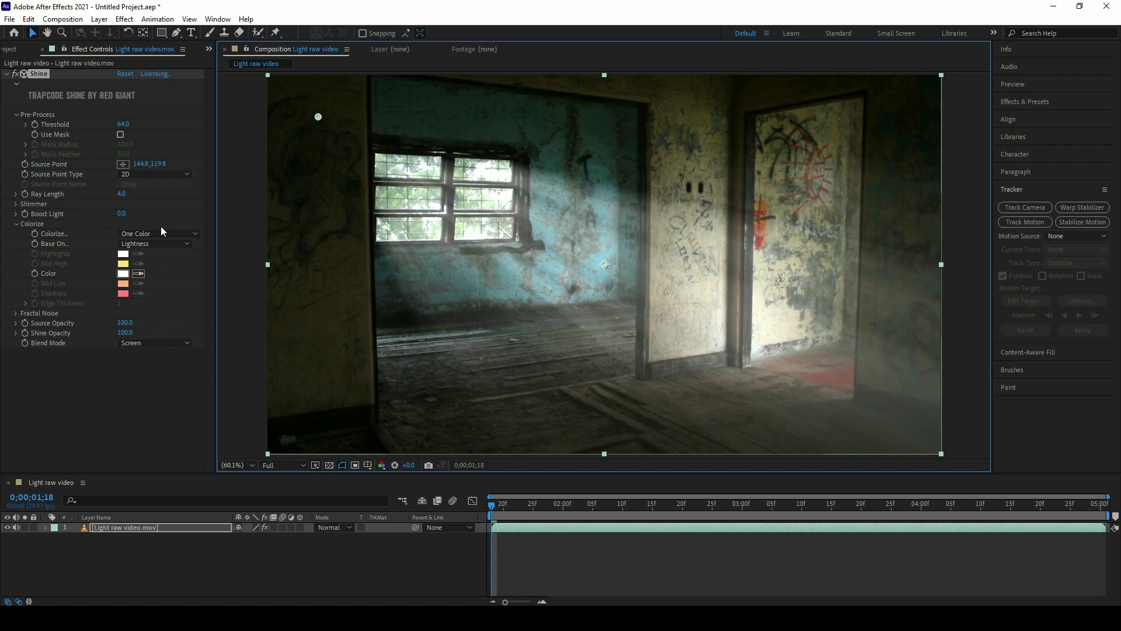
Set Shine's Ray Length to 4.9 and raise Boost Light to 0.2
{"action": "left_click", "coordinate": [13, 195]}
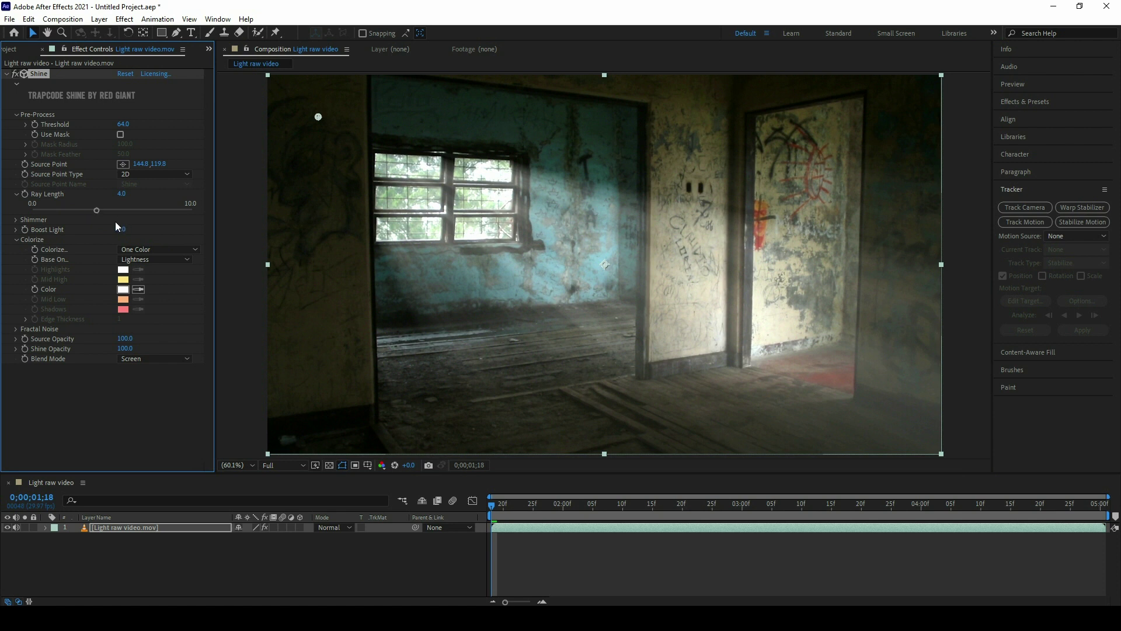
{"action": "mouse_move", "coordinate": [103, 209]}
{"action": "left_mouse_down"}
{"action": "mouse_move", "coordinate": [133, 211]}
{"action": "mouse_move", "coordinate": [86, 214]}
{"action": "left_mouse_up"}
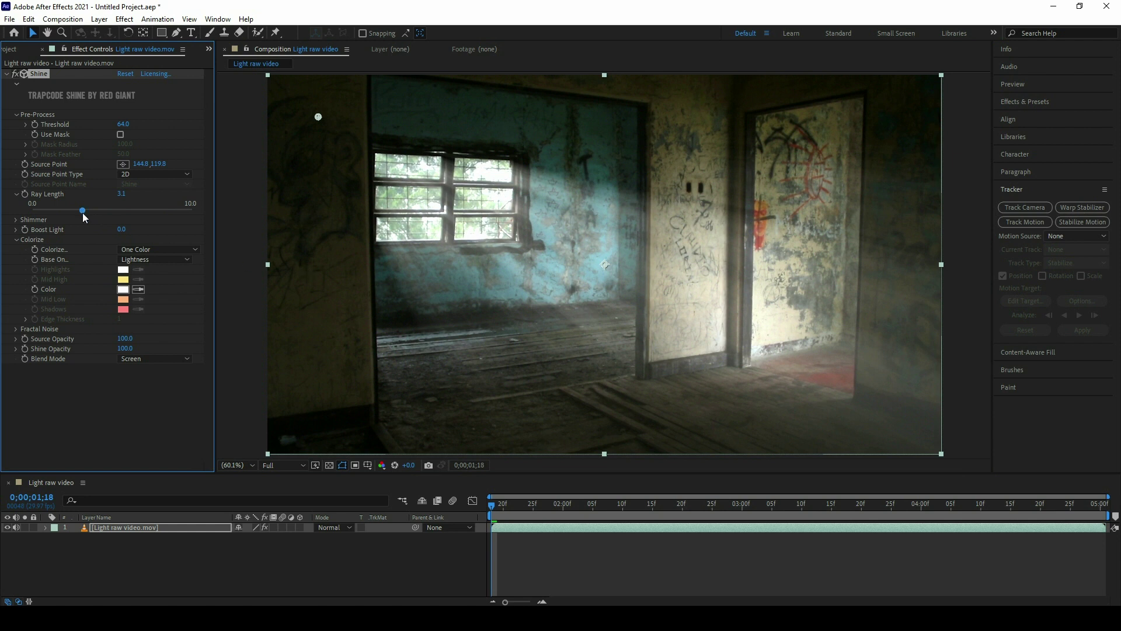
{"action": "mouse_move", "coordinate": [117, 213]}
{"action": "left_mouse_down"}
{"action": "mouse_move", "coordinate": [149, 216]}
{"action": "mouse_move", "coordinate": [113, 213]}
{"action": "left_mouse_up"}
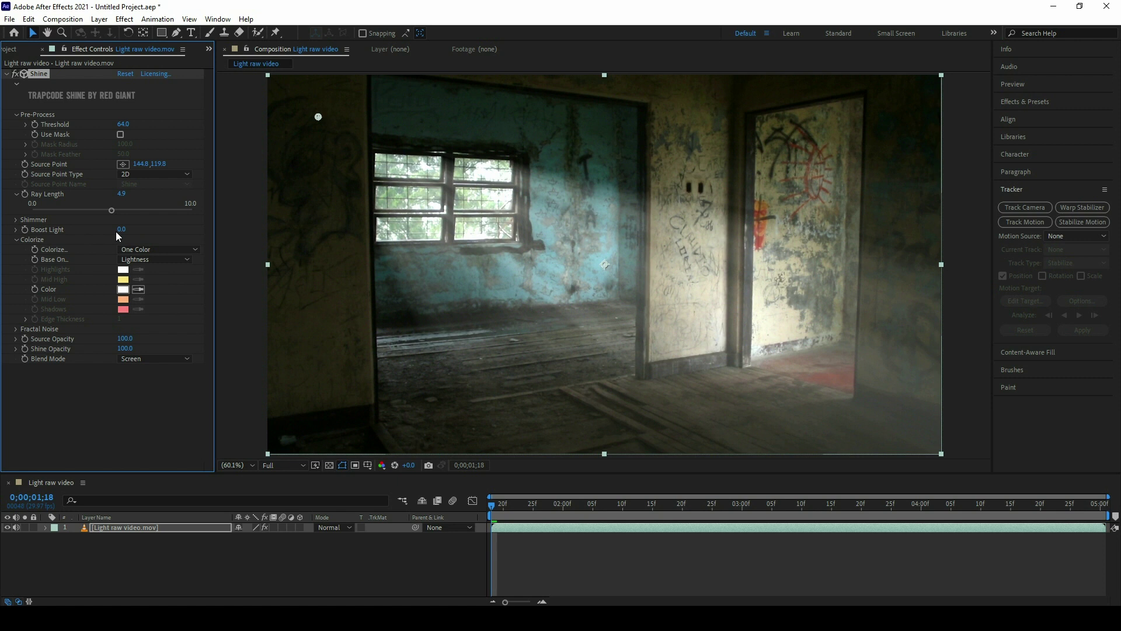
{"action": "mouse_move", "coordinate": [119, 229]}
{"action": "left_mouse_down"}
{"action": "mouse_move", "coordinate": [127, 226]}
{"action": "mouse_move", "coordinate": [118, 228]}
{"action": "left_mouse_up"}
Zoom in and out on the window area to check the rays at 100% and 50%
{"action": "key", "text": "z"}
{"action": "left_click", "coordinate": [552, 232]}
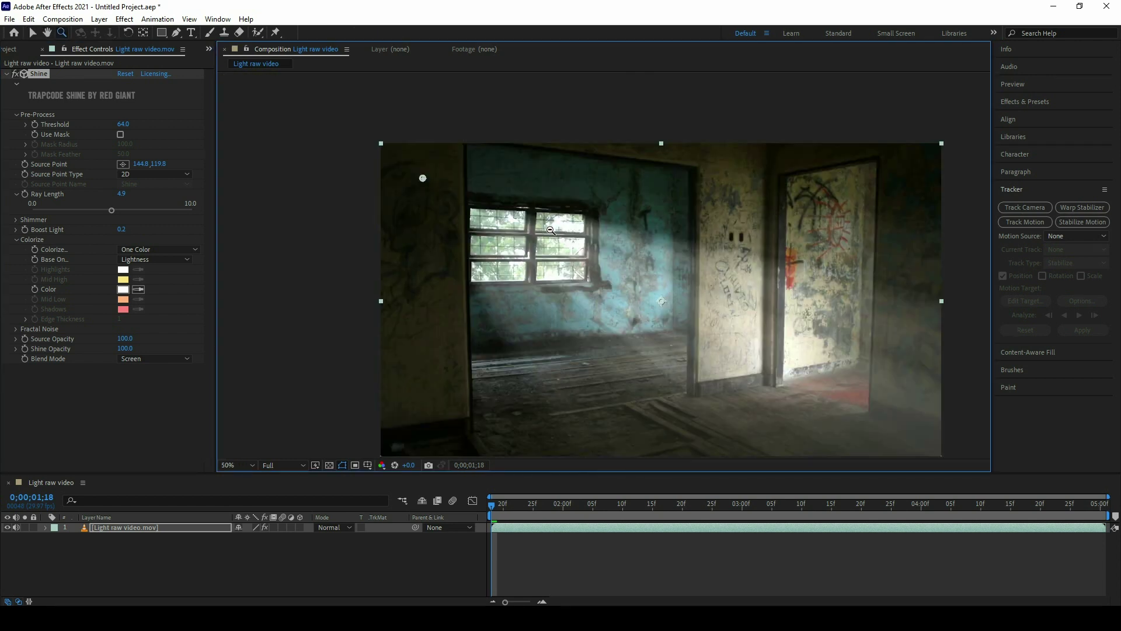
{"action": "left_click", "coordinate": [560, 242], "text": "alt"}
{"action": "left_click", "coordinate": [568, 251]}
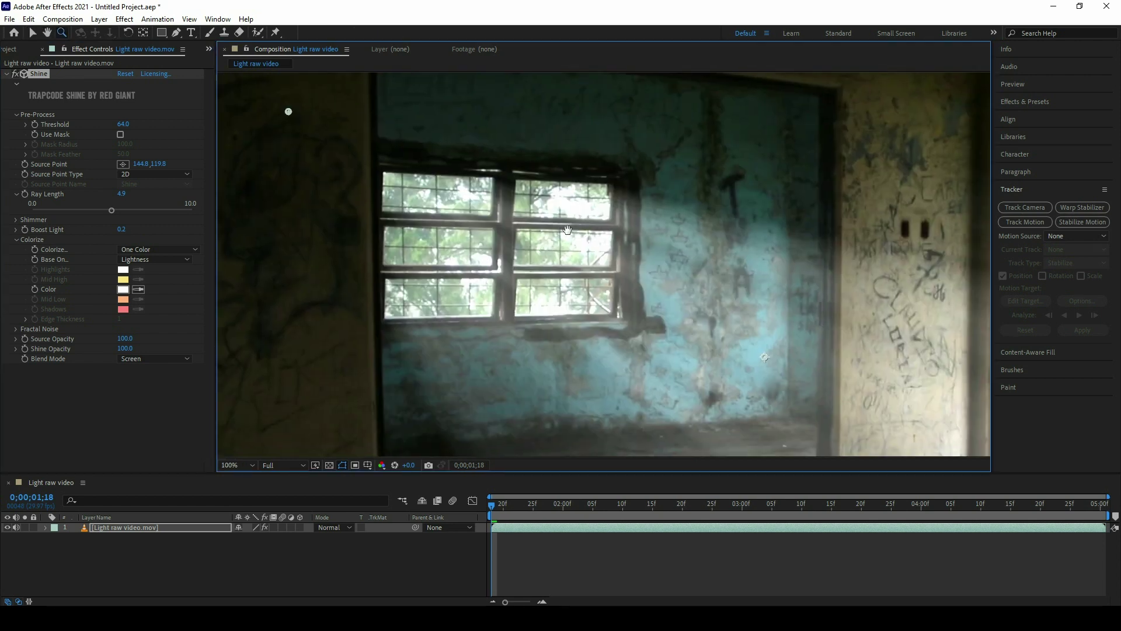
{"action": "left_click", "coordinate": [588, 231], "text": "alt"}
{"action": "left_click", "coordinate": [584, 234]}
{"action": "left_click", "coordinate": [581, 235], "text": "alt"}
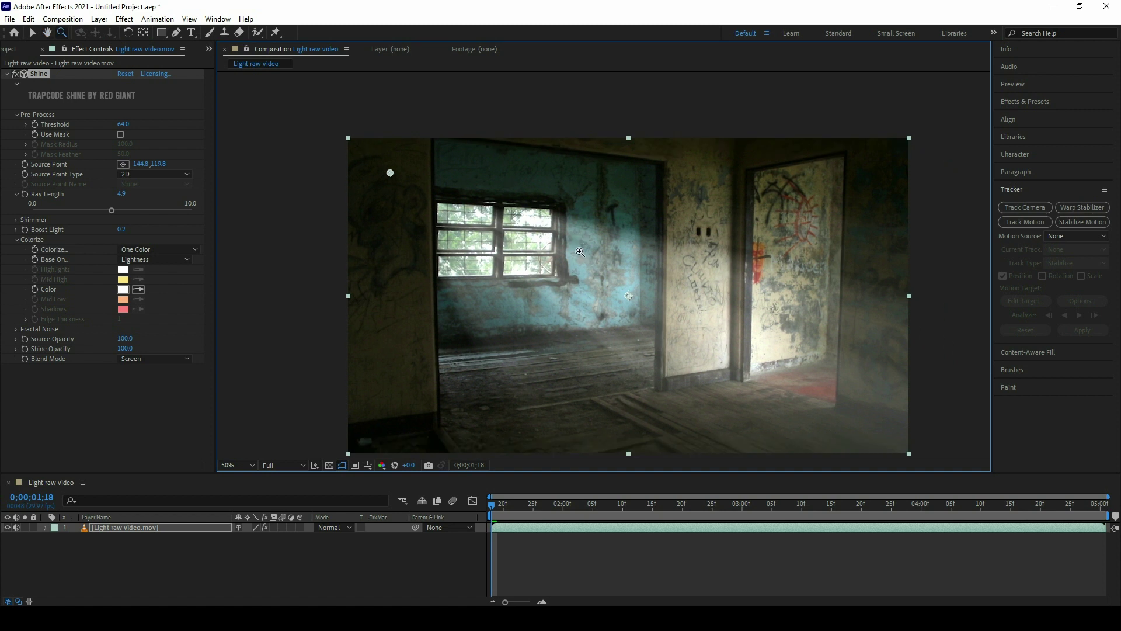
Zoom in close on the window to inspect the soft white rays, then return to 100%
{"action": "left_click", "coordinate": [580, 252]}
{"action": "left_click", "coordinate": [590, 227], "text": "alt"}
{"action": "left_click", "coordinate": [599, 204]}
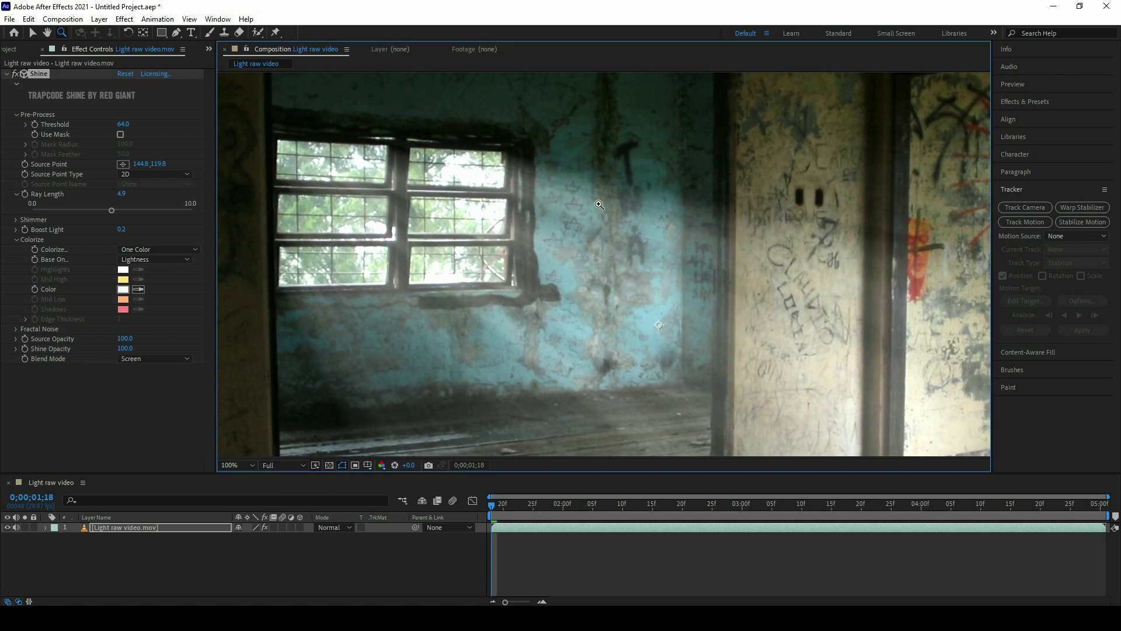
{"action": "left_click_drag", "start_coordinate": [600, 204], "coordinate": [592, 154]}
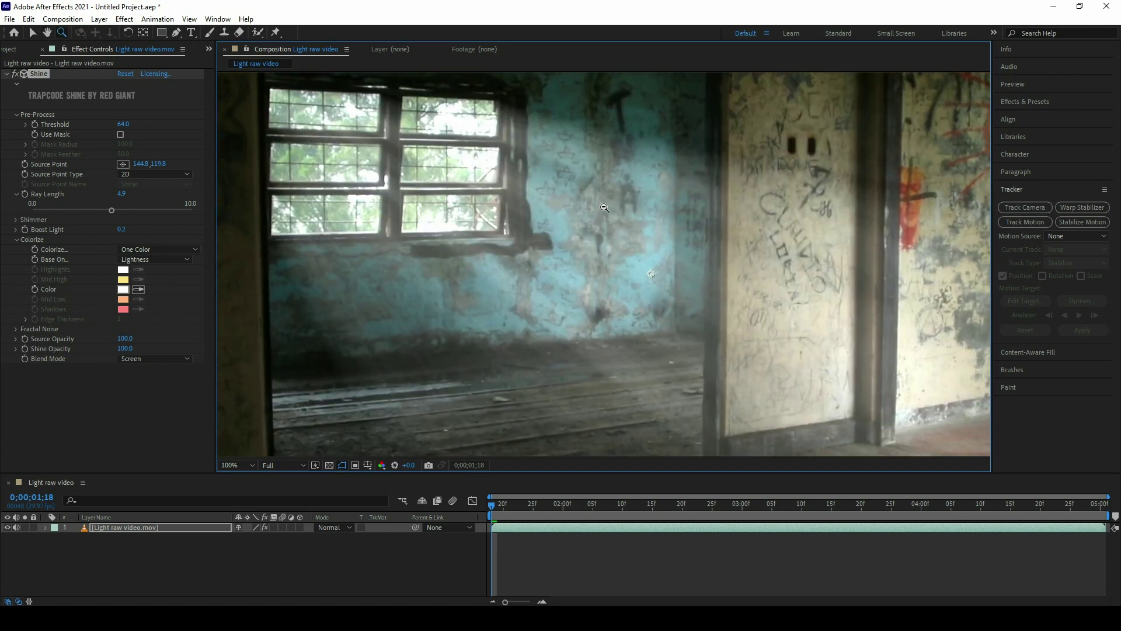
{"action": "left_click", "coordinate": [605, 207], "text": "alt"}
{"action": "left_click", "coordinate": [593, 206]}
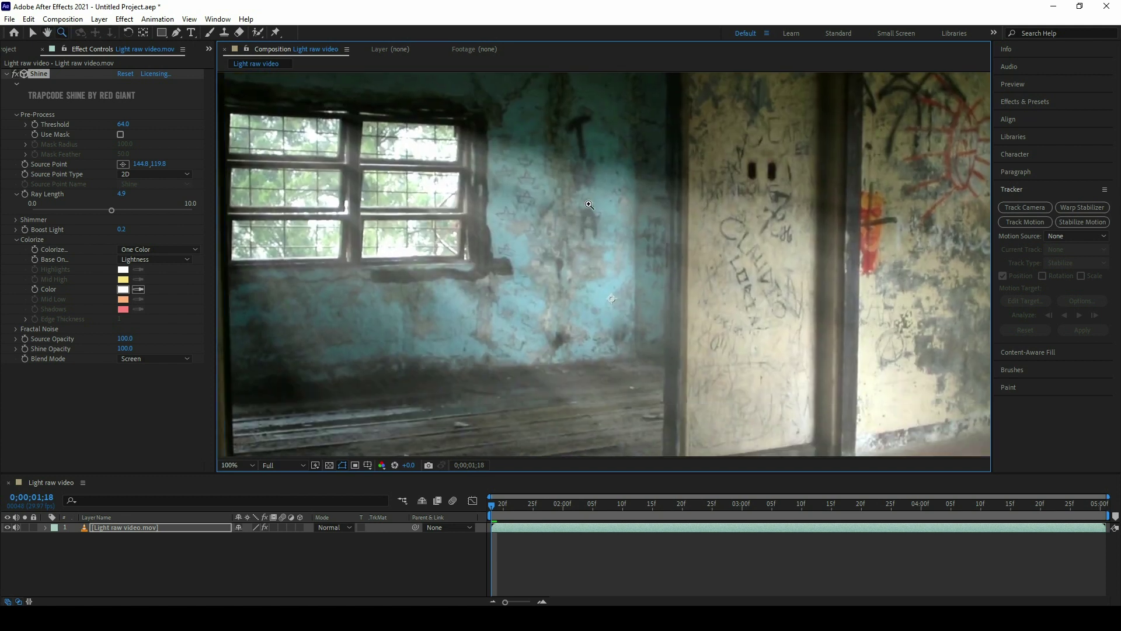
{"action": "left_click", "coordinate": [589, 204], "text": "alt"}
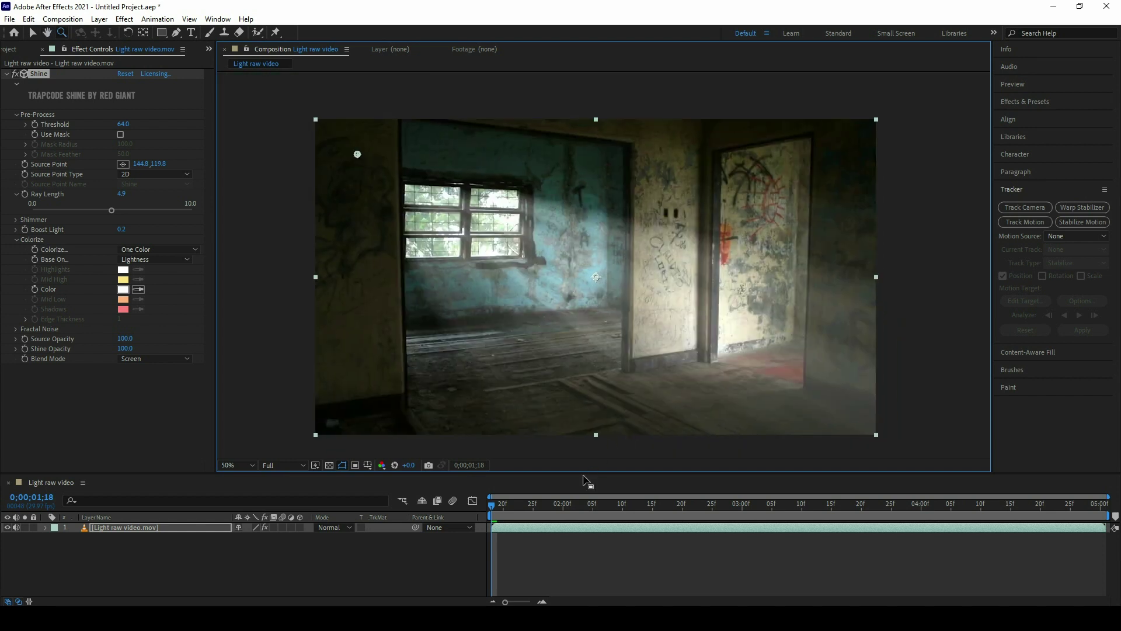
{"action": "left_click", "coordinate": [595, 261]}
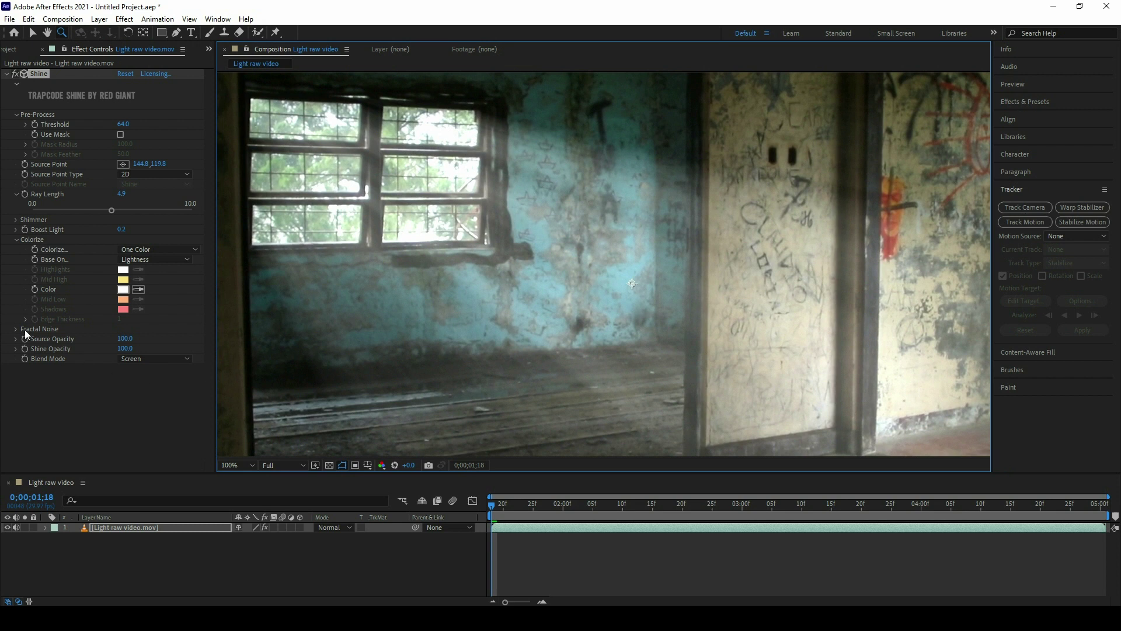
{"action": "left_click", "coordinate": [113, 384]}
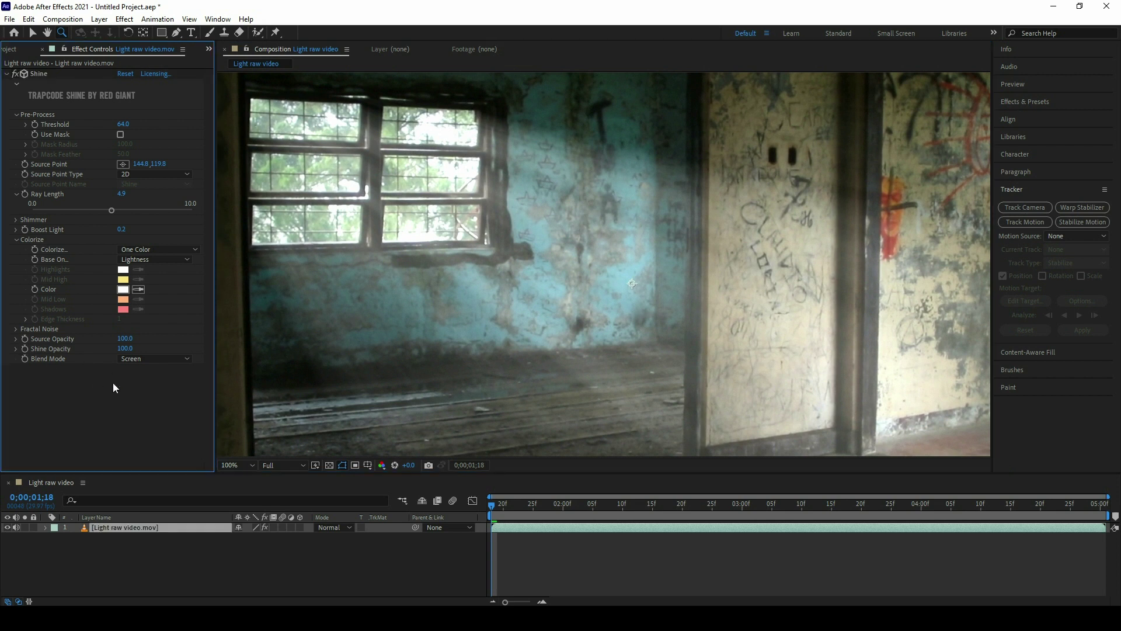
Enable Shine's Fractal Noise and lower its Brightness to 82
{"action": "left_click", "coordinate": [16, 329]}
{"action": "scroll", "coordinate": [126, 345], "scroll_direction": "down", "scroll_amount": 2}
{"action": "left_click", "coordinate": [119, 286]}
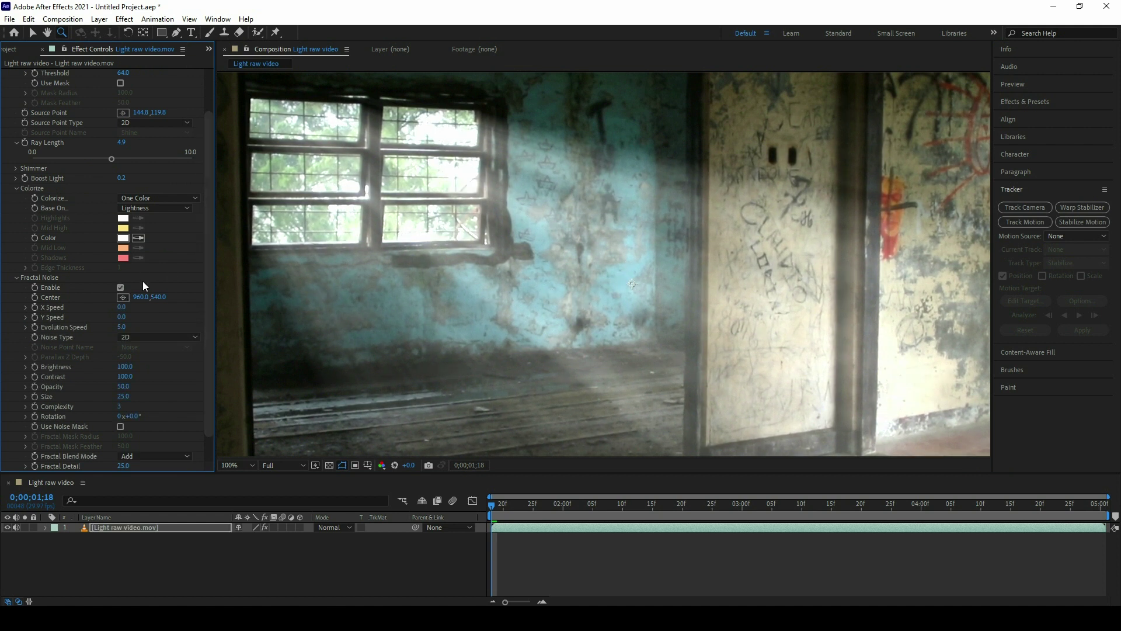
{"action": "left_click", "coordinate": [124, 290]}
{"action": "left_click", "coordinate": [120, 289]}
{"action": "scroll", "coordinate": [119, 287], "scroll_direction": "down", "scroll_amount": 1}
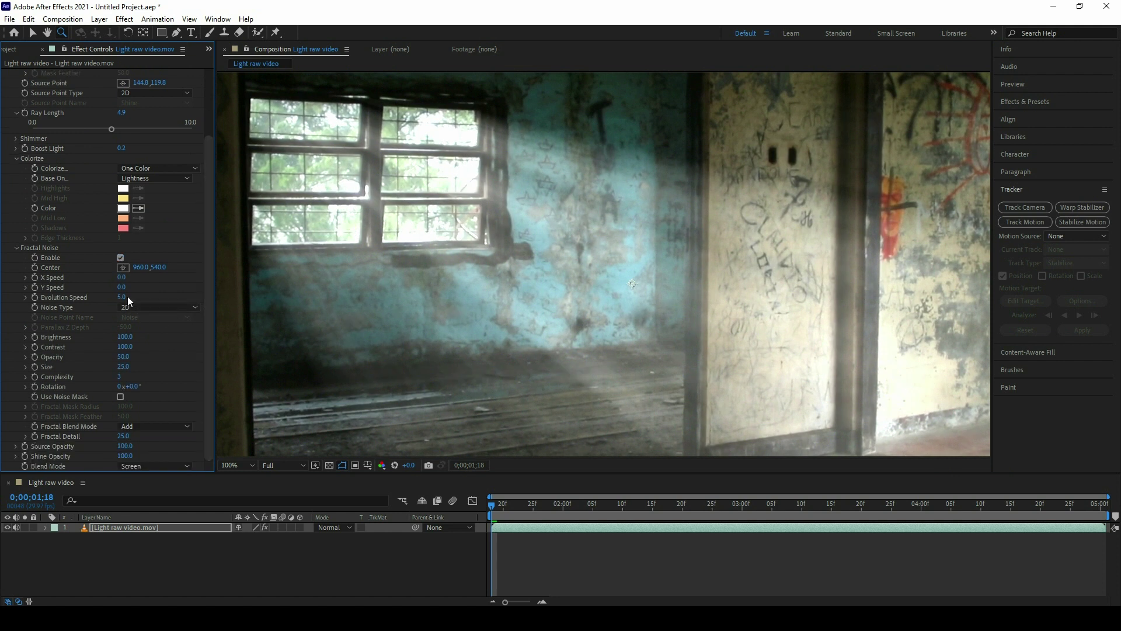
{"action": "left_click_drag", "start_coordinate": [125, 337], "coordinate": [118, 357]}
{"action": "scroll", "coordinate": [529, 294], "scroll_direction": "down", "scroll_amount": 2}
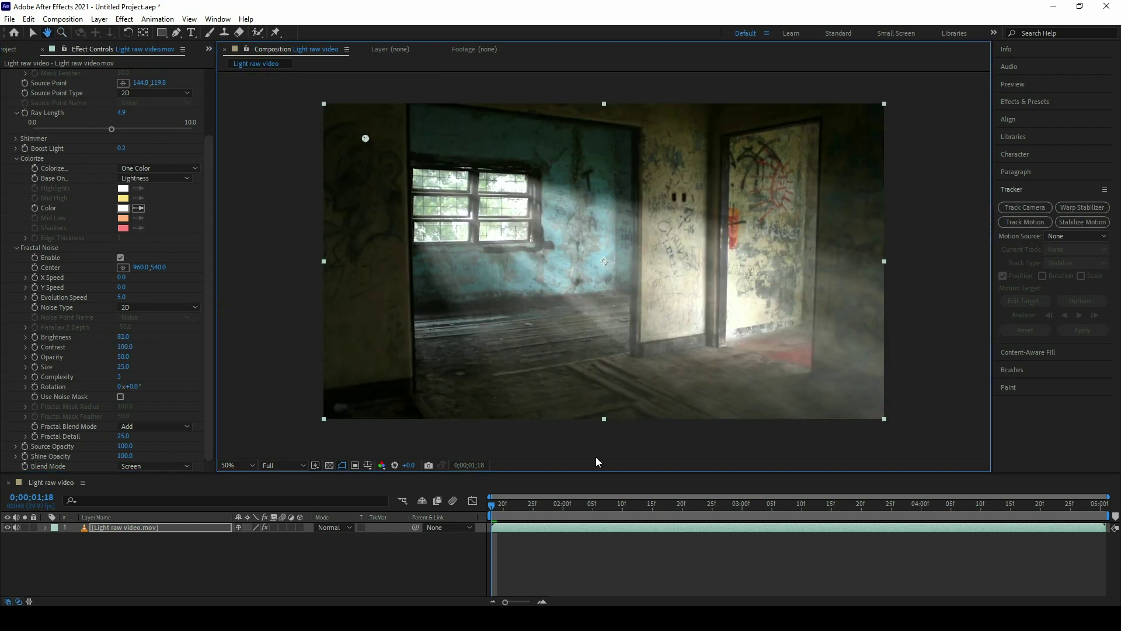
Preview the hazy rays and fit the whole frame in the viewer
{"action": "mouse_move", "coordinate": [510, 508]}
{"action": "left_mouse_down"}
{"action": "mouse_move", "coordinate": [527, 503]}
{"action": "mouse_move", "coordinate": [509, 503]}
{"action": "left_mouse_up"}
{"action": "key", "text": "space"}
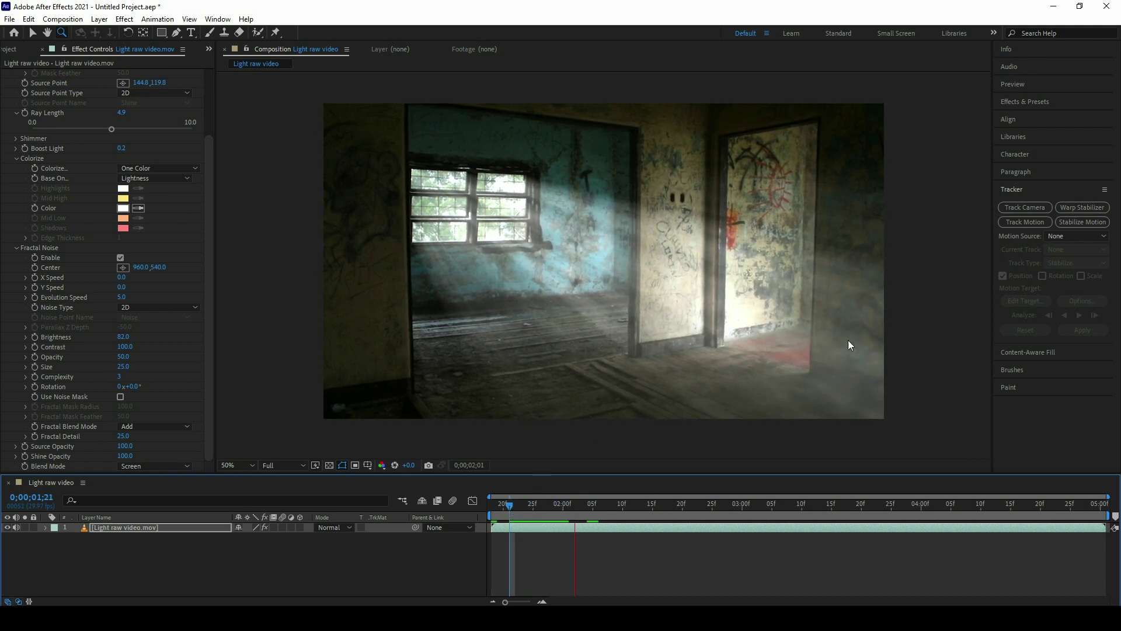
{"action": "key", "text": "space"}
{"action": "scroll", "coordinate": [587, 274], "scroll_direction": "up", "scroll_amount": 2}
{"action": "mouse_move", "coordinate": [545, 205]}
{"action": "left_mouse_down"}
{"action": "mouse_move", "coordinate": [593, 283]}
{"action": "mouse_move", "coordinate": [571, 255]}
{"action": "left_mouse_up"}
{"action": "scroll", "coordinate": [598, 261], "scroll_direction": "down", "scroll_amount": 2}
{"action": "left_click", "coordinate": [237, 465]}
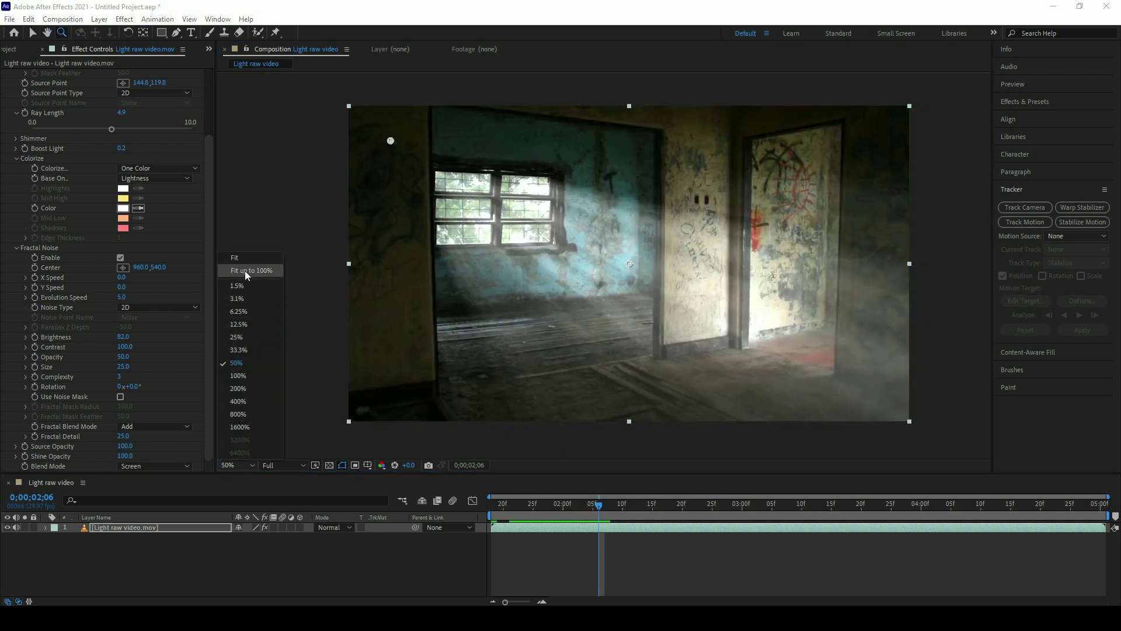
{"action": "left_click", "coordinate": [245, 272]}
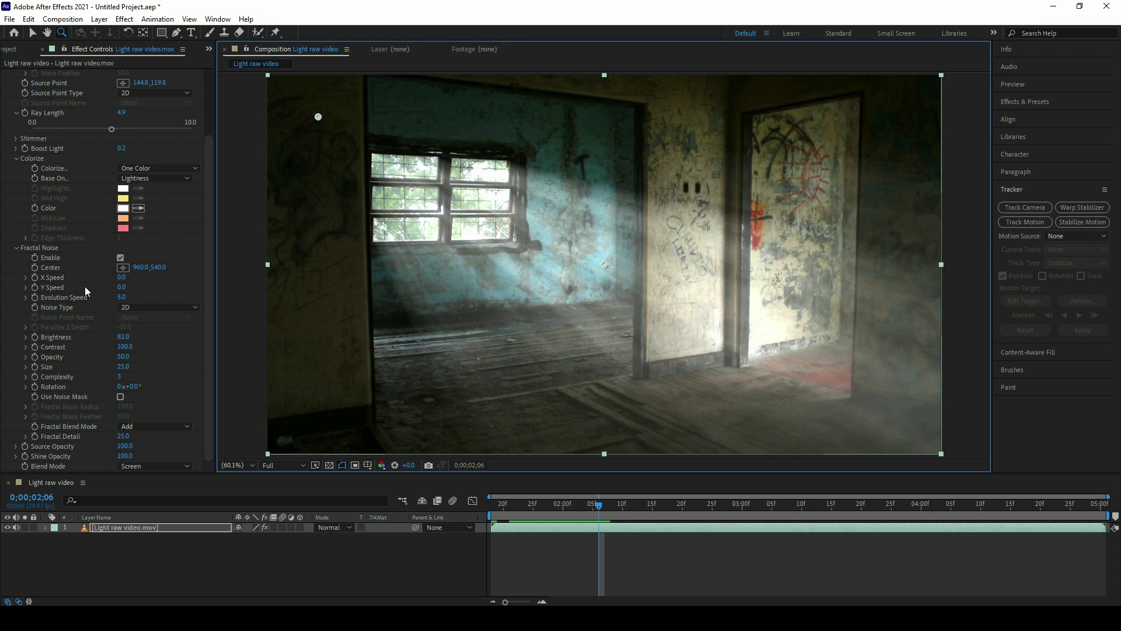
Set Fractal Noise X Speed to 5 and preview the drifting haze
{"action": "left_click", "coordinate": [119, 278]}
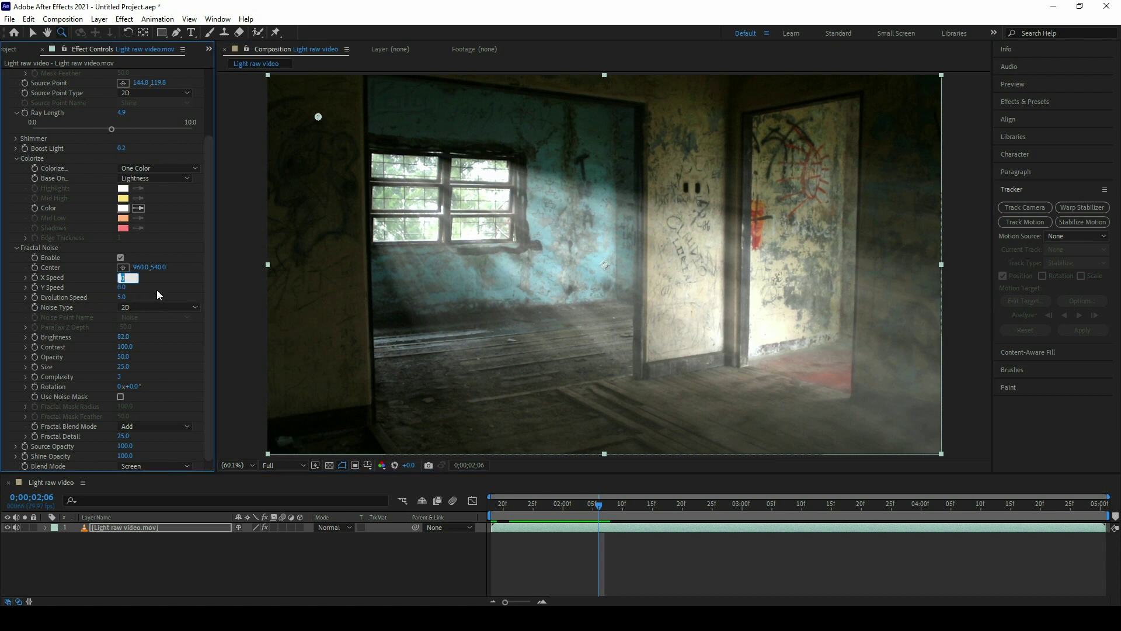
{"action": "type", "text": "5"}
{"action": "key", "text": "Return"}
{"action": "key", "text": "space"}
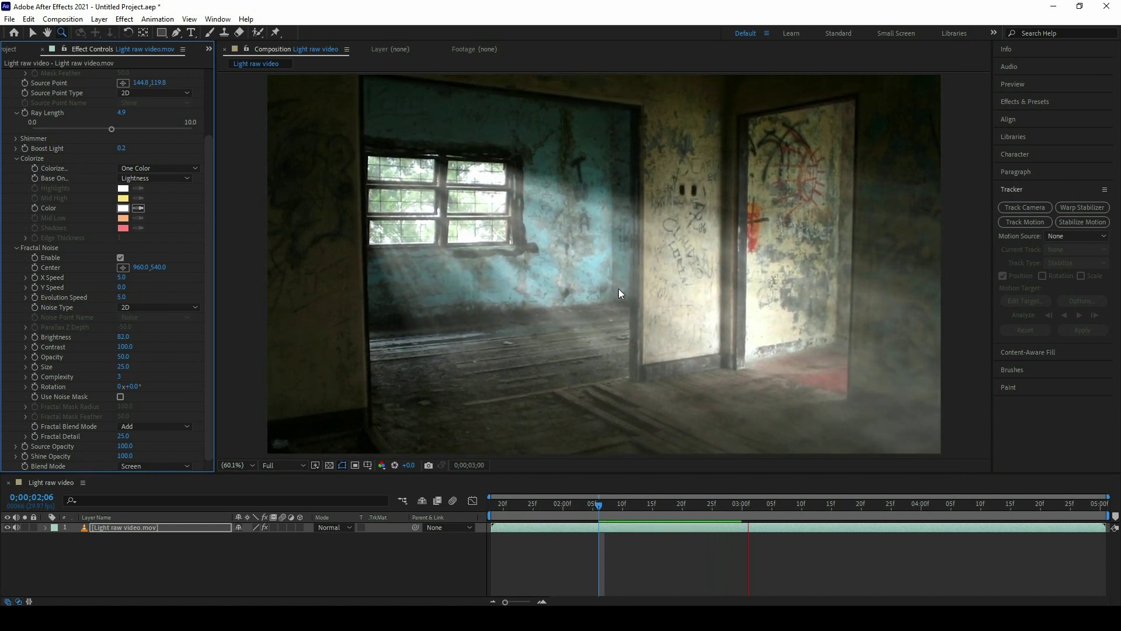
{"action": "left_click", "coordinate": [617, 505]}
{"action": "key", "text": "space"}
{"action": "key", "text": "space"}
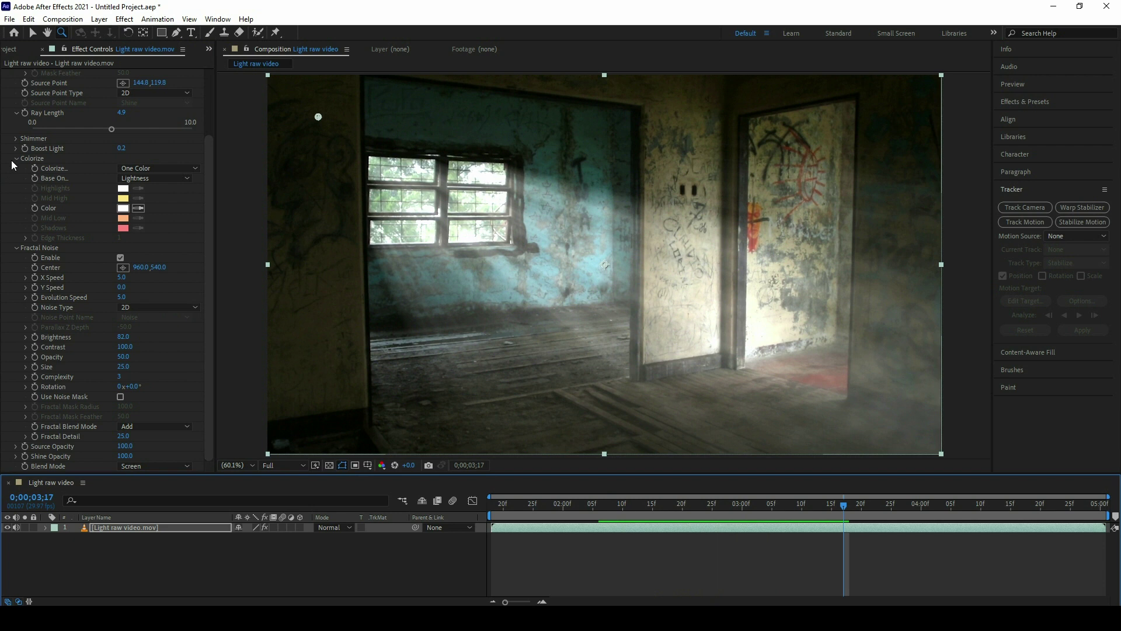
Zoom and pan around the window to inspect the haze, then fit the frame
{"action": "left_click_drag", "start_coordinate": [211, 188], "coordinate": [211, 119]}
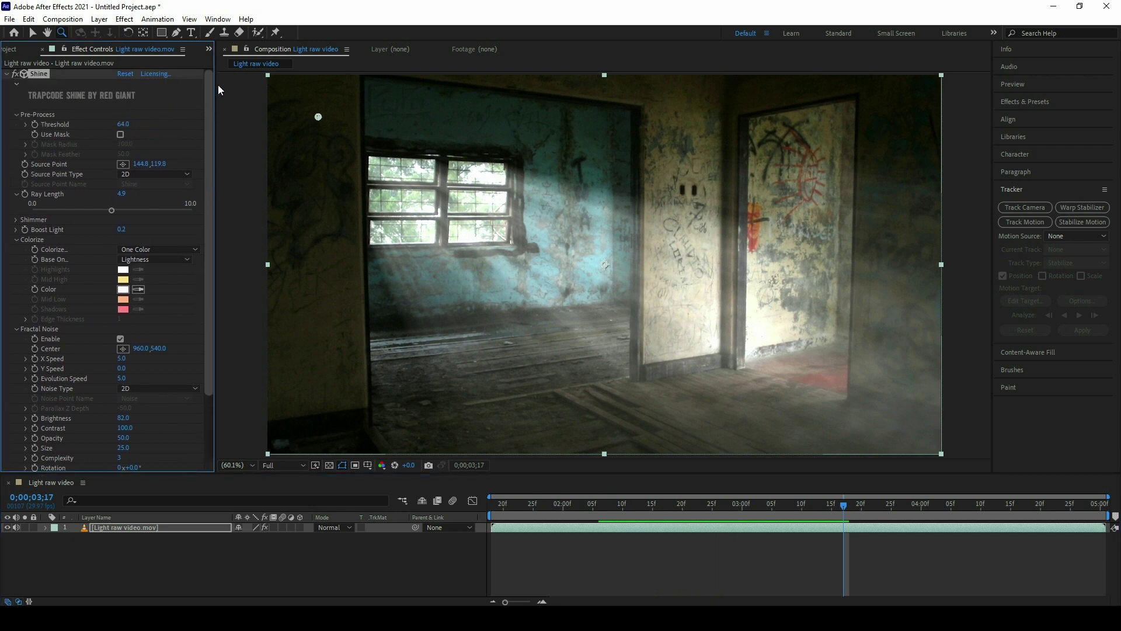
{"action": "left_click", "coordinate": [522, 229]}
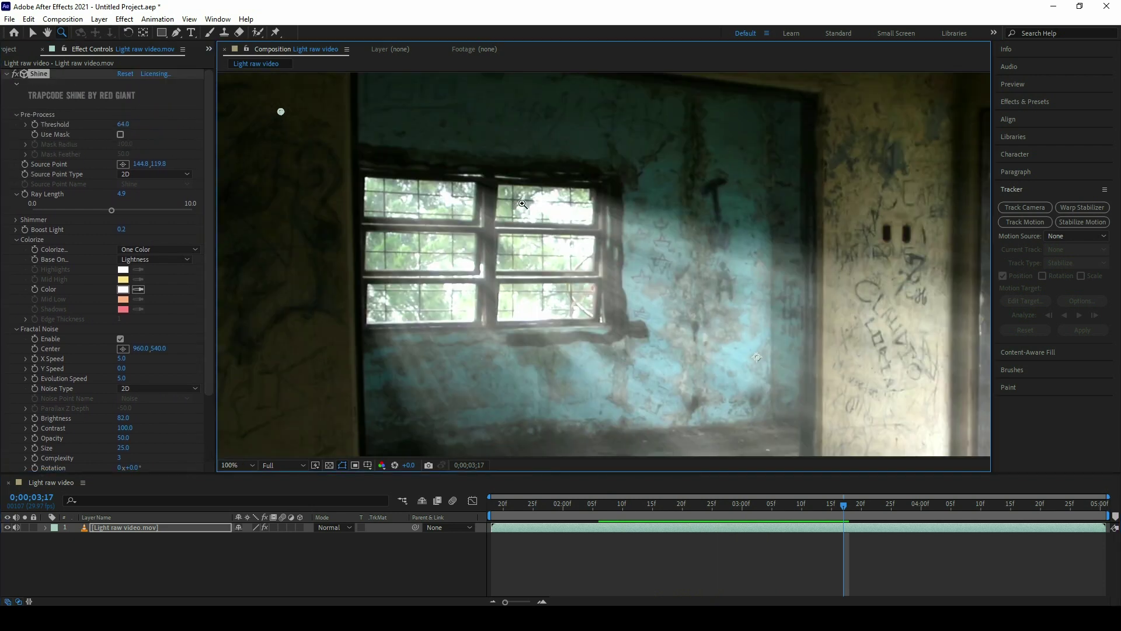
{"action": "left_click", "coordinate": [521, 207], "text": "alt"}
{"action": "left_click_drag", "start_coordinate": [541, 228], "coordinate": [464, 181]}
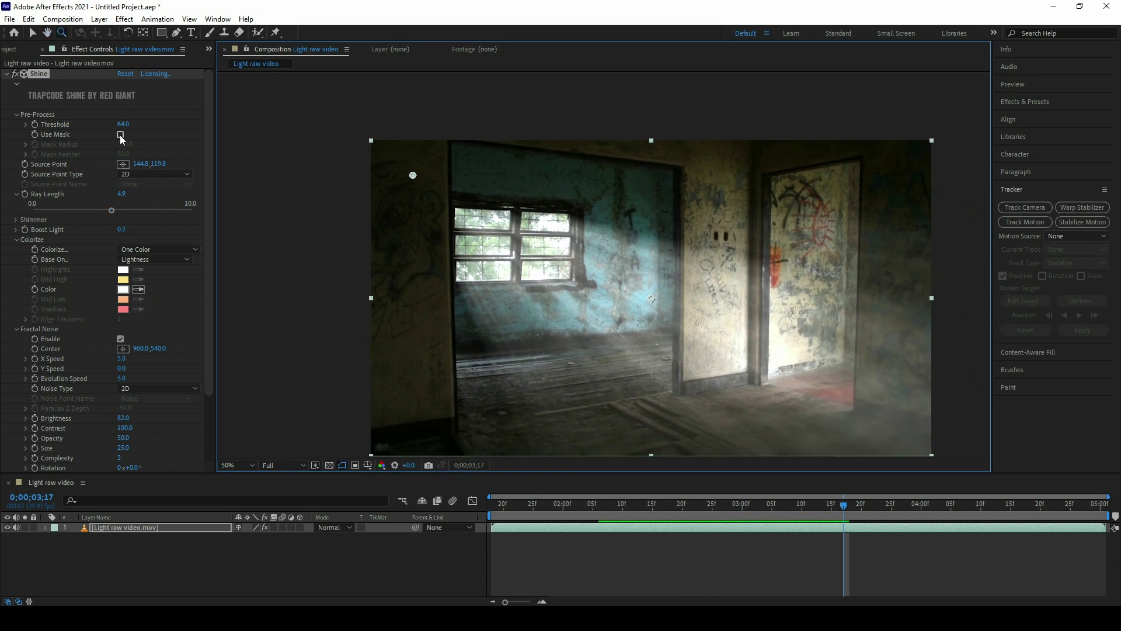
{"action": "left_click_drag", "start_coordinate": [591, 310], "coordinate": [568, 284]}
{"action": "left_click", "coordinate": [250, 465]}
{"action": "left_click", "coordinate": [262, 270]}
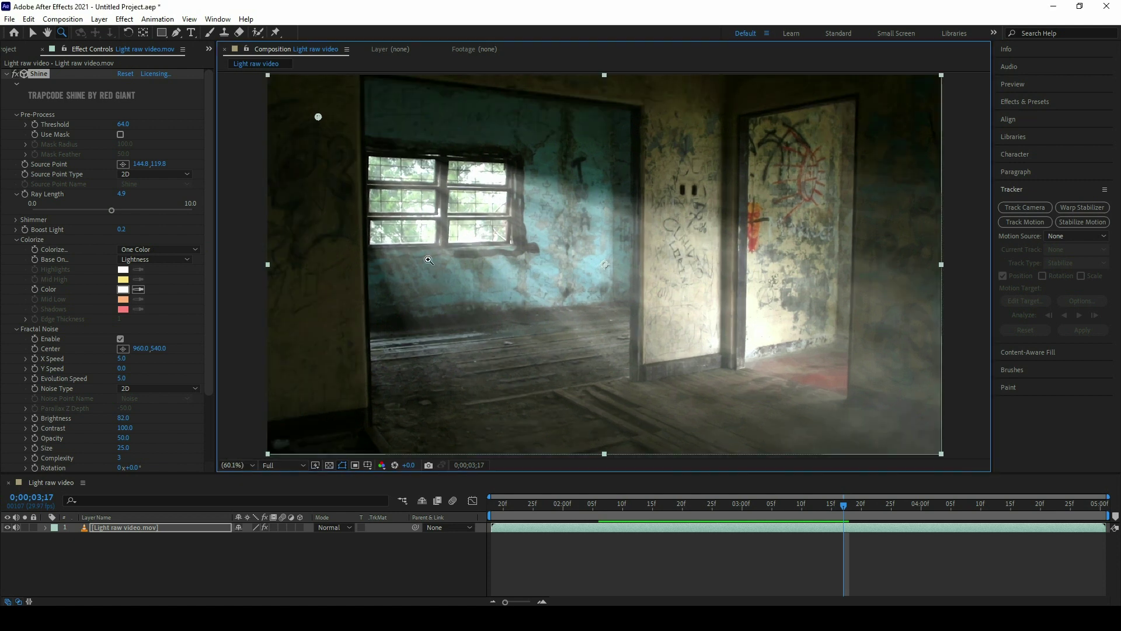
Select the footage layer, adjust the viewer framing, and fit the frame back to the viewer
{"action": "key", "text": "v"}
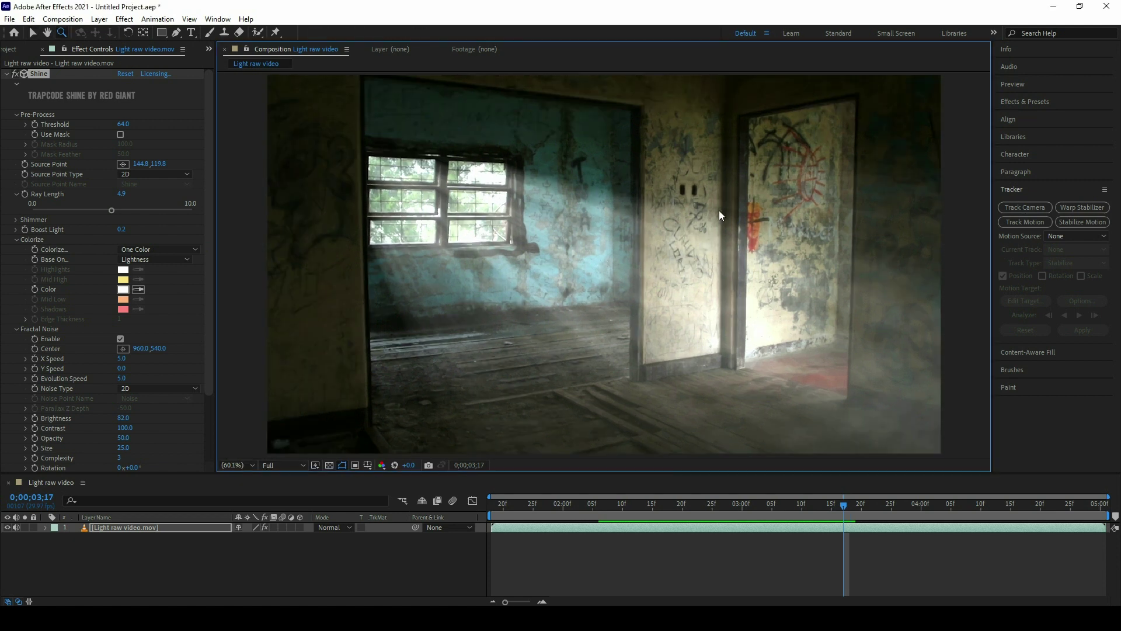
{"action": "key", "text": "Page_Up"}
{"action": "left_click", "coordinate": [684, 223]}
{"action": "key", "text": "comma"}
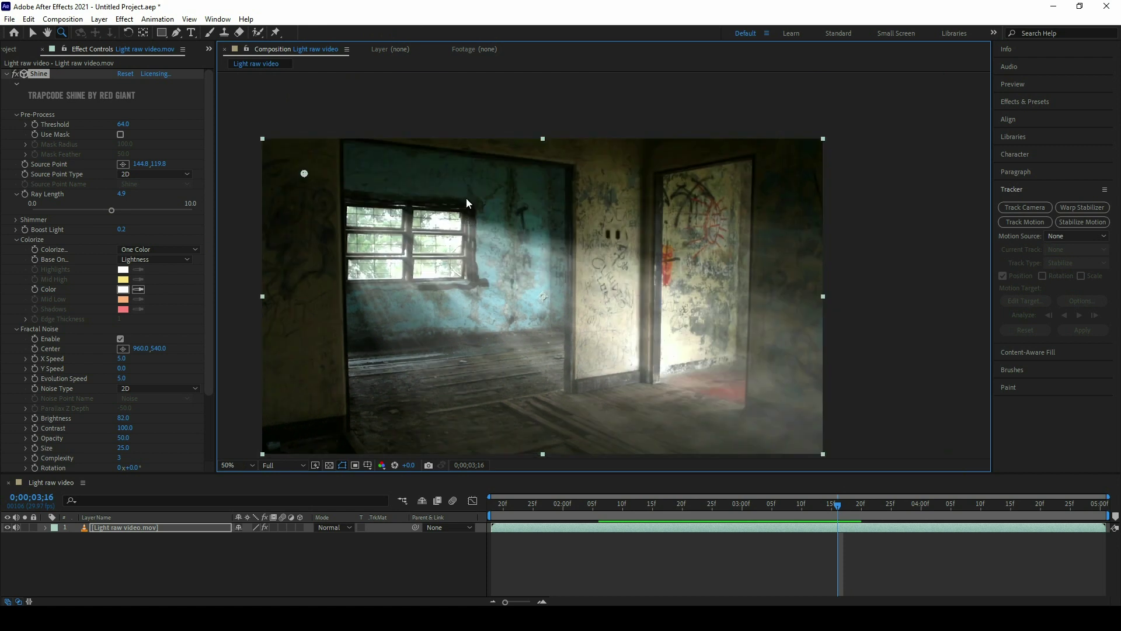
{"action": "left_click_drag", "start_coordinate": [860, 267], "coordinate": [270, 126]}
{"action": "left_click_drag", "start_coordinate": [902, 362], "coordinate": [387, 441]}
{"action": "key", "text": "h"}
{"action": "left_click_drag", "start_coordinate": [496, 344], "coordinate": [516, 345]}
{"action": "left_click", "coordinate": [236, 465]}
{"action": "left_click", "coordinate": [229, 270]}
{"action": "key", "text": "v"}
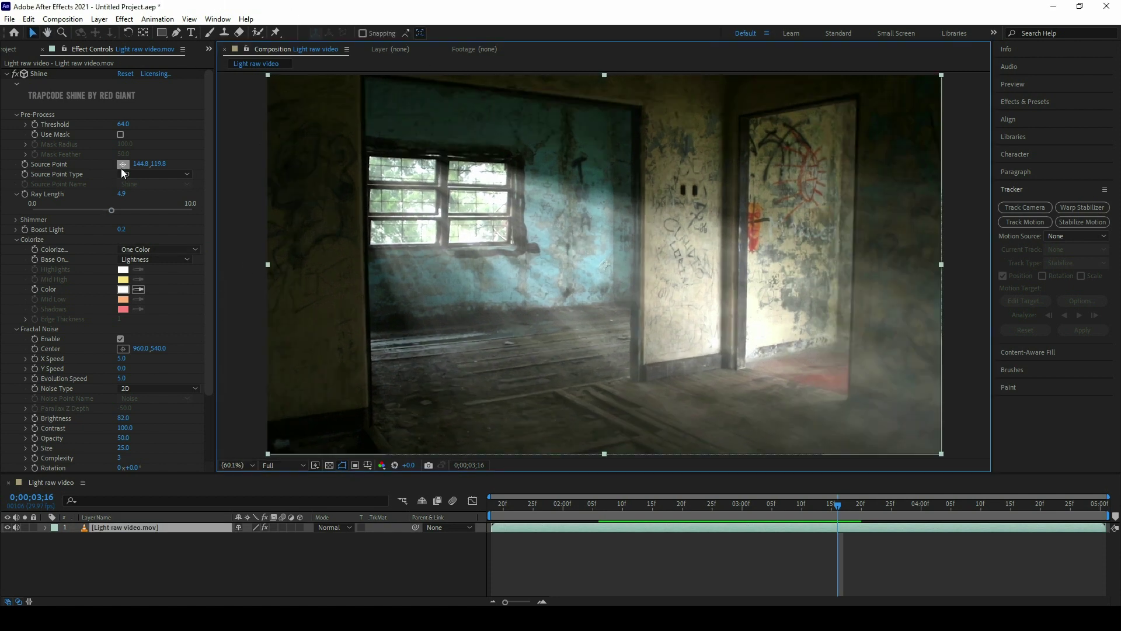
Enable Shine's Use Mask, widen Mask Radius to about 570 and increase Mask Feather
{"action": "left_click", "coordinate": [120, 135]}
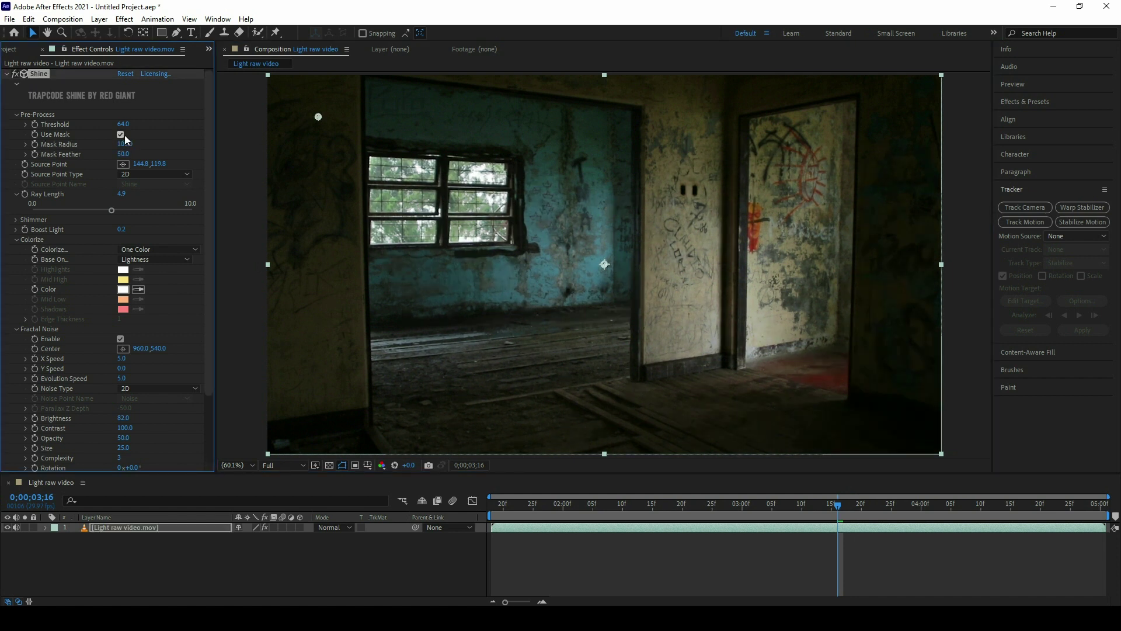
{"action": "left_click_drag", "start_coordinate": [125, 145], "coordinate": [233, 111]}
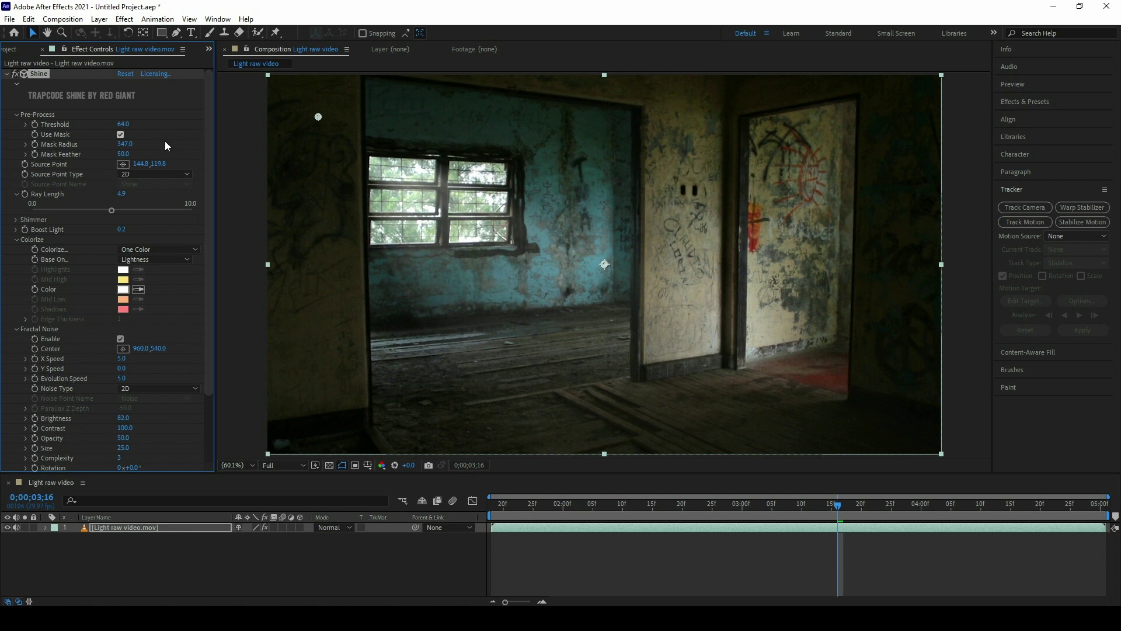
{"action": "left_click_drag", "start_coordinate": [125, 144], "coordinate": [259, 145]}
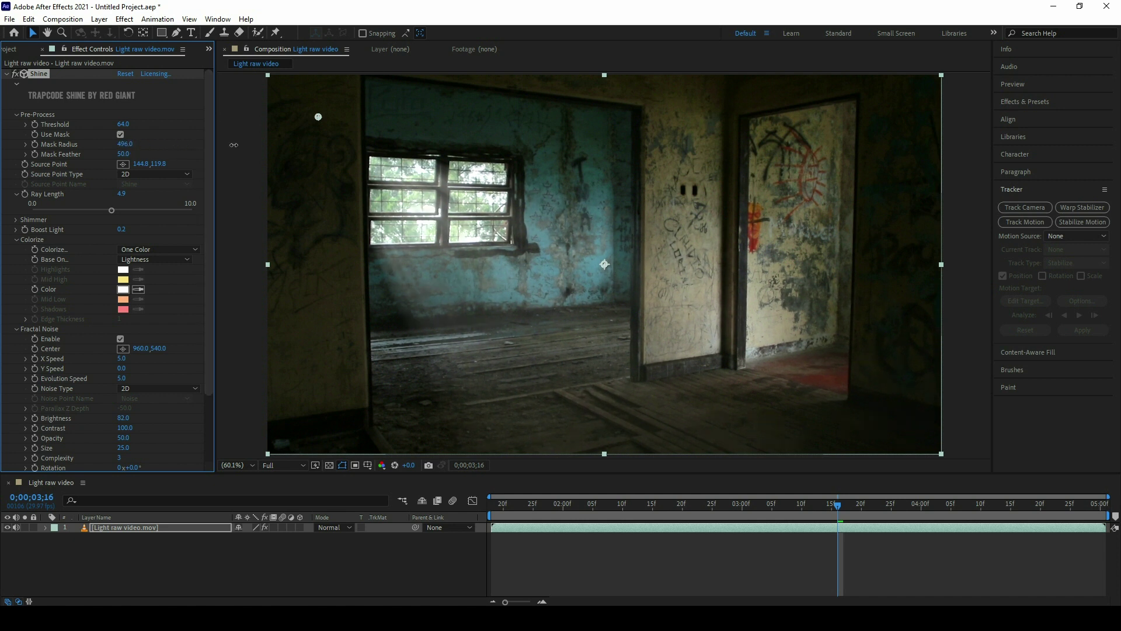
{"action": "left_click_drag", "start_coordinate": [259, 145], "coordinate": [256, 140]}
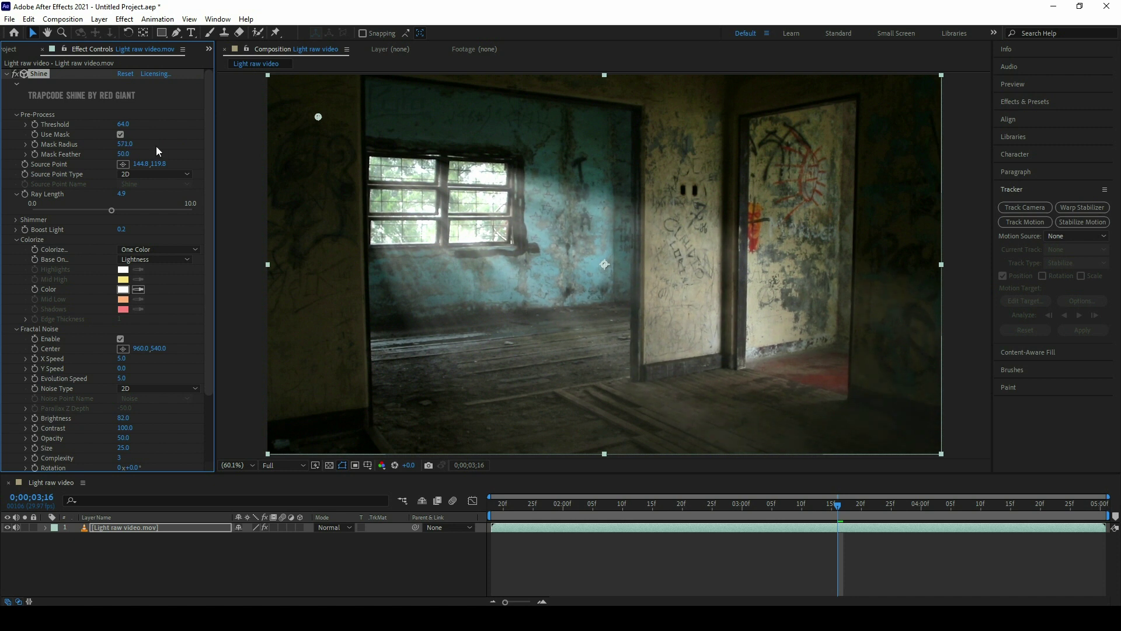
{"action": "left_click_drag", "start_coordinate": [123, 154], "coordinate": [182, 144]}
Turn Use Mask off and move the Shine Source Point to 61.6, 100.5 near the top-left
{"action": "left_click", "coordinate": [120, 134]}
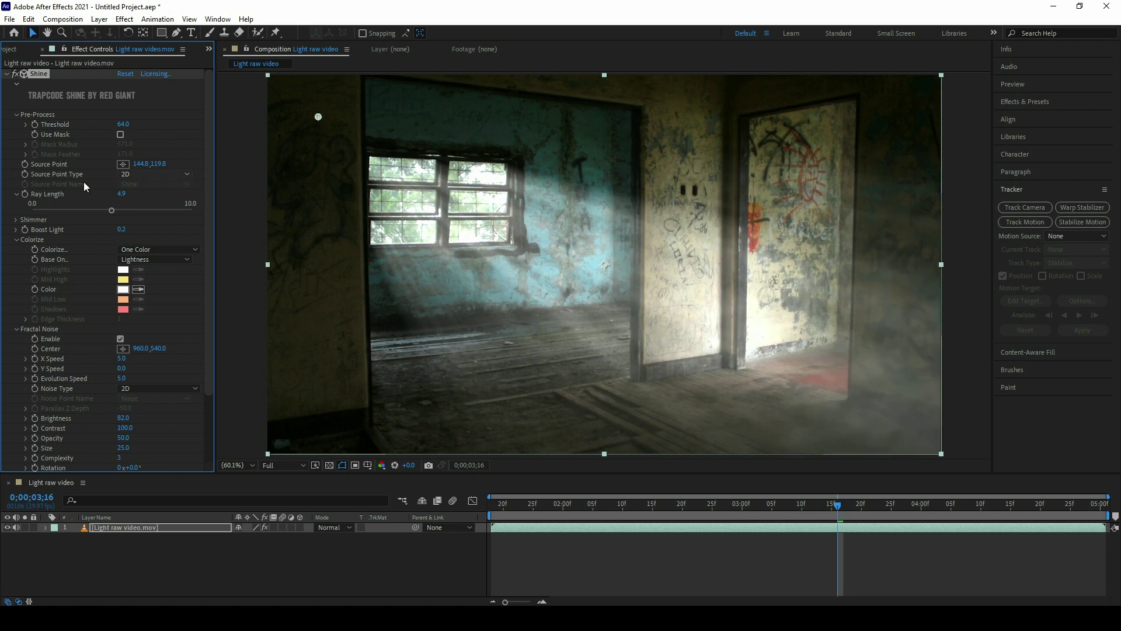
{"action": "left_click_drag", "start_coordinate": [158, 164], "coordinate": [172, 185]}
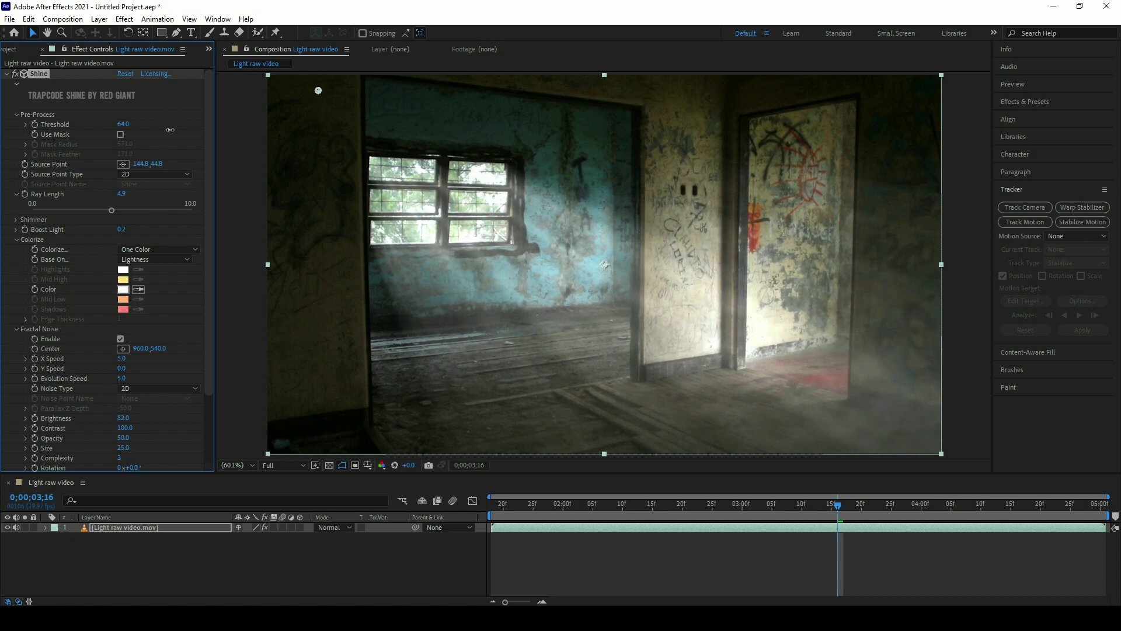
{"action": "left_click_drag", "start_coordinate": [319, 139], "coordinate": [287, 114]}
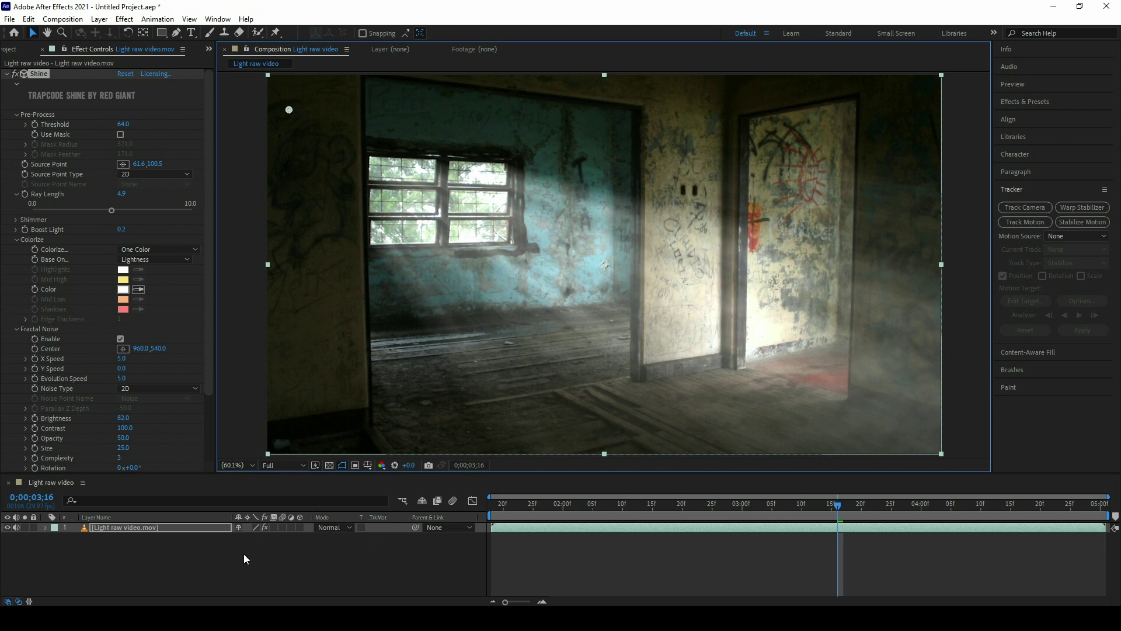
Add a new light layer named Shine to the composition
{"action": "right_click", "coordinate": [289, 551]}
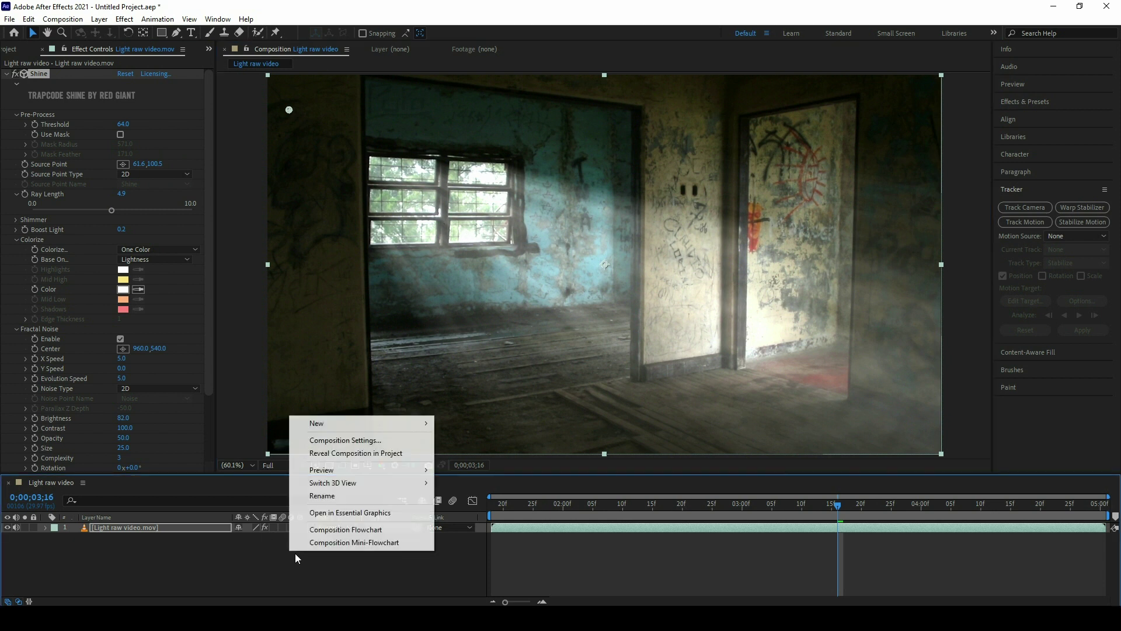
{"action": "mouse_move", "coordinate": [328, 422]}
{"action": "left_click", "coordinate": [472, 465]}
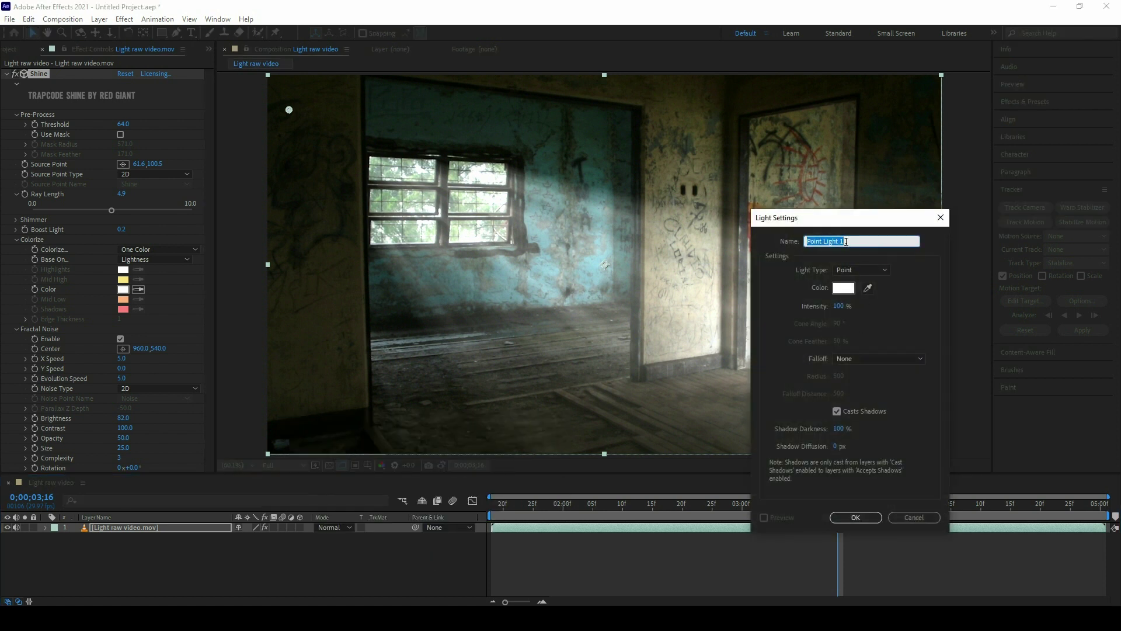
{"action": "type", "text": "Shine"}
{"action": "left_click", "coordinate": [843, 520]}
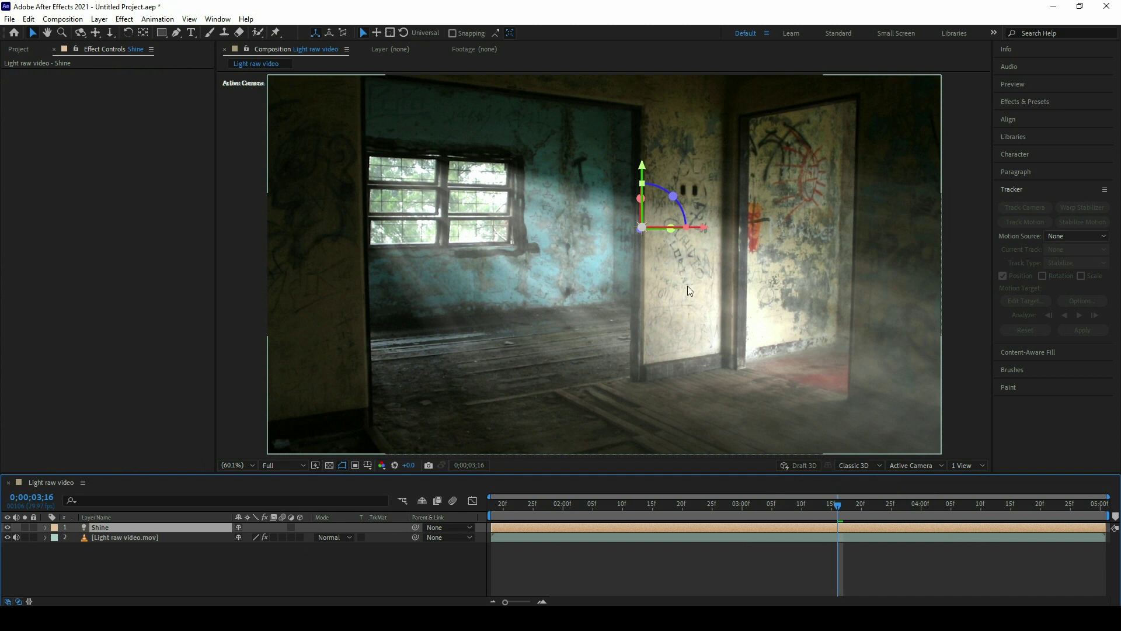
Switch Shine's Source Point Type to 3D Light and position the Shine light up and left in the room
{"action": "left_click", "coordinate": [117, 537]}
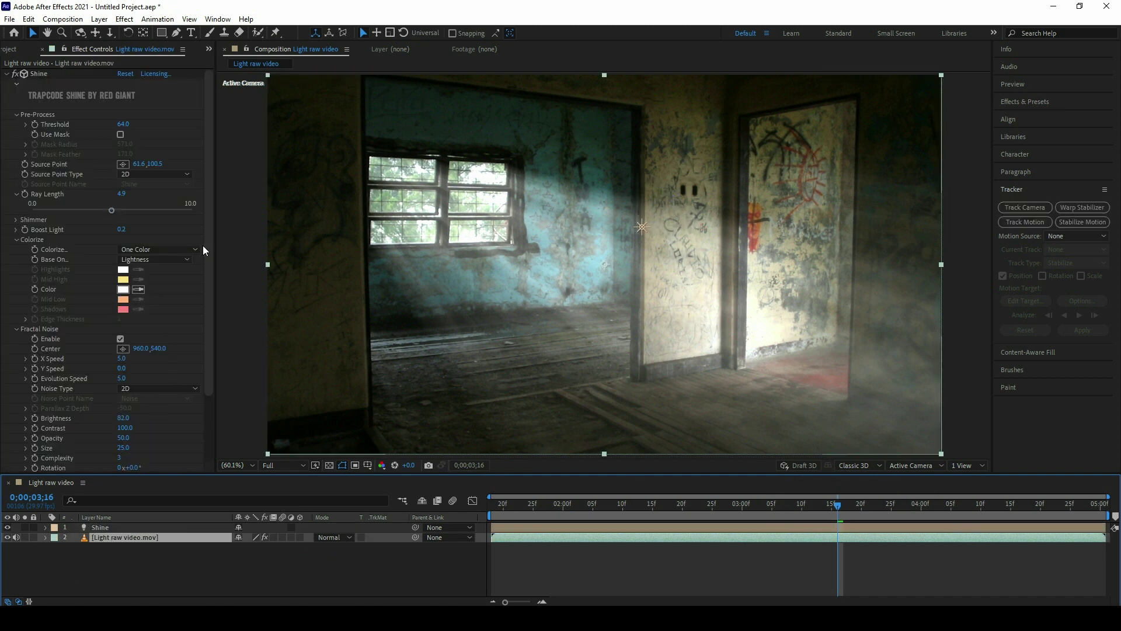
{"action": "left_click", "coordinate": [153, 175]}
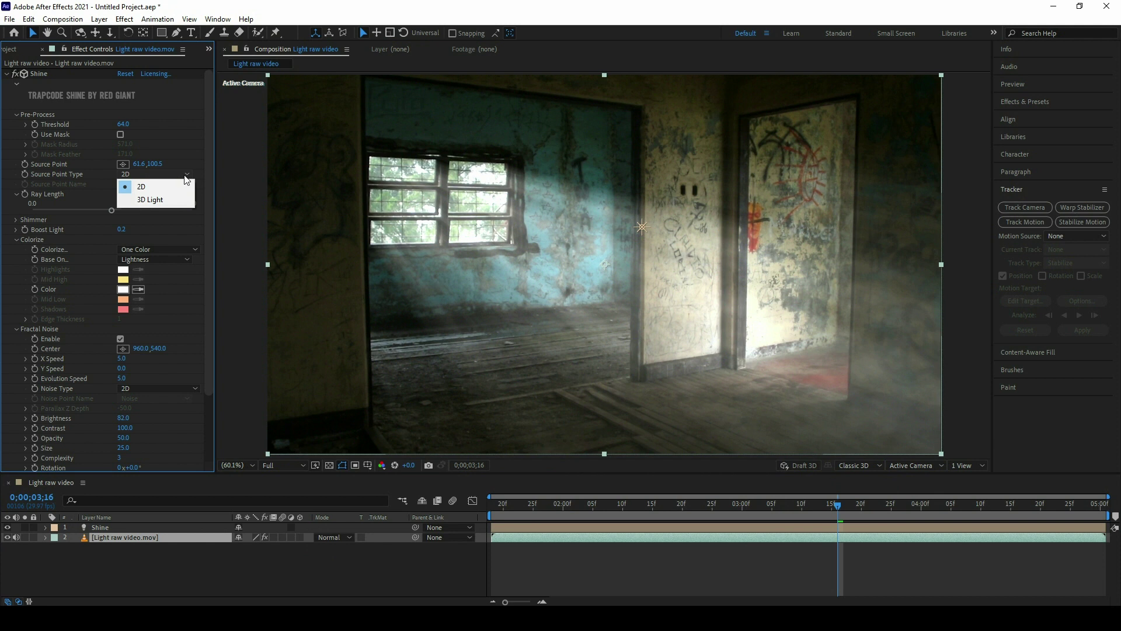
{"action": "left_click", "coordinate": [153, 200]}
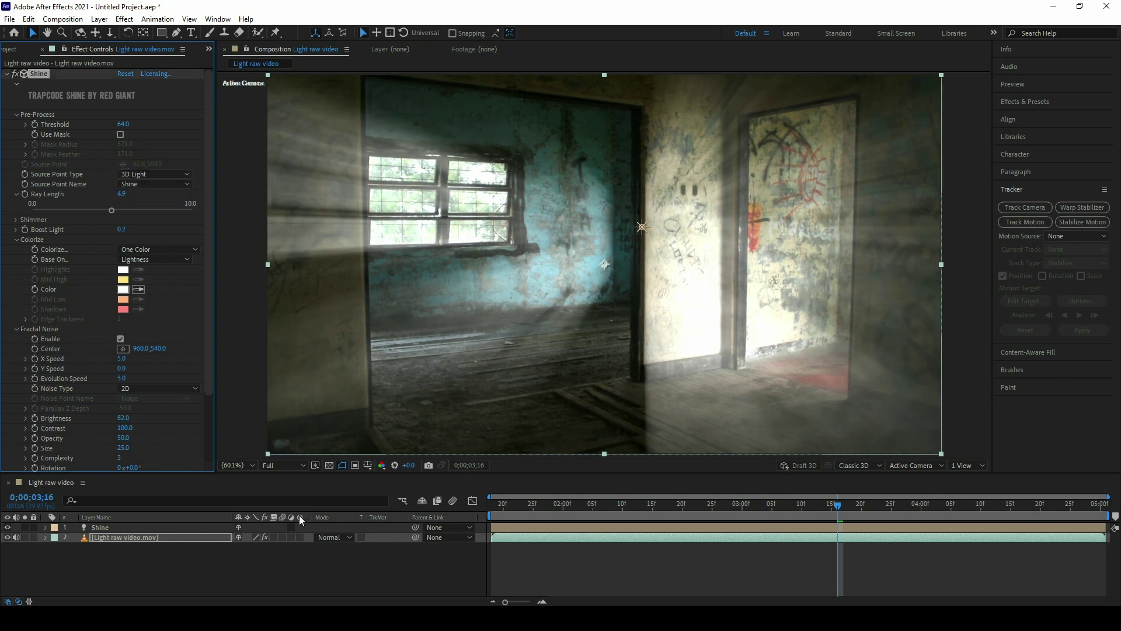
{"action": "left_click", "coordinate": [130, 528]}
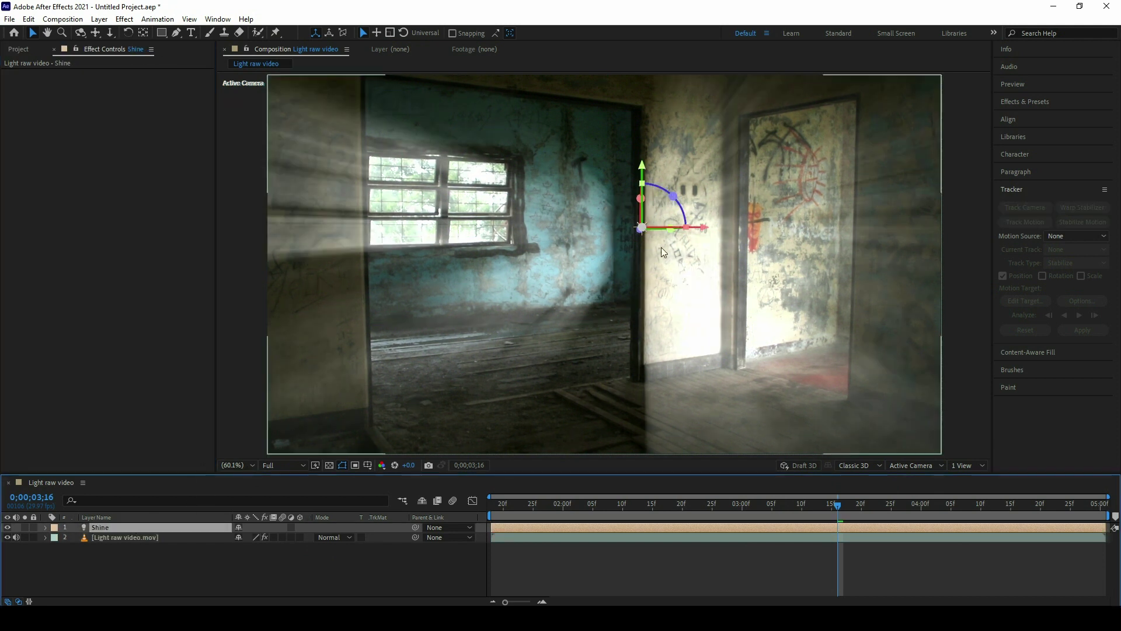
{"action": "left_click_drag", "start_coordinate": [706, 233], "coordinate": [430, 189]}
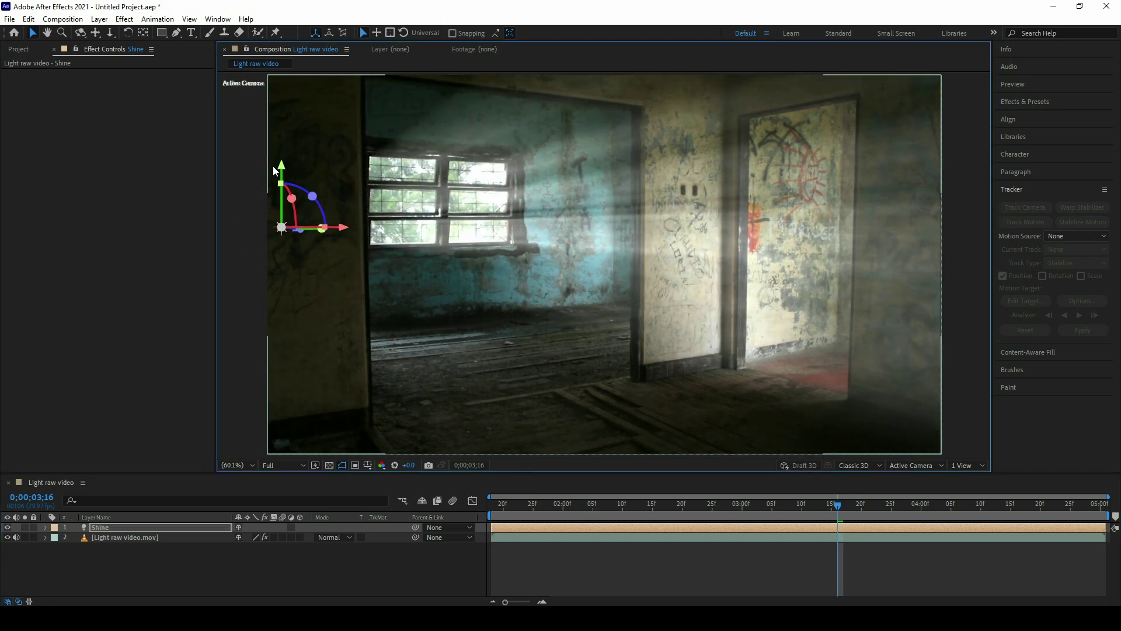
{"action": "left_click_drag", "start_coordinate": [279, 167], "coordinate": [280, 76]}
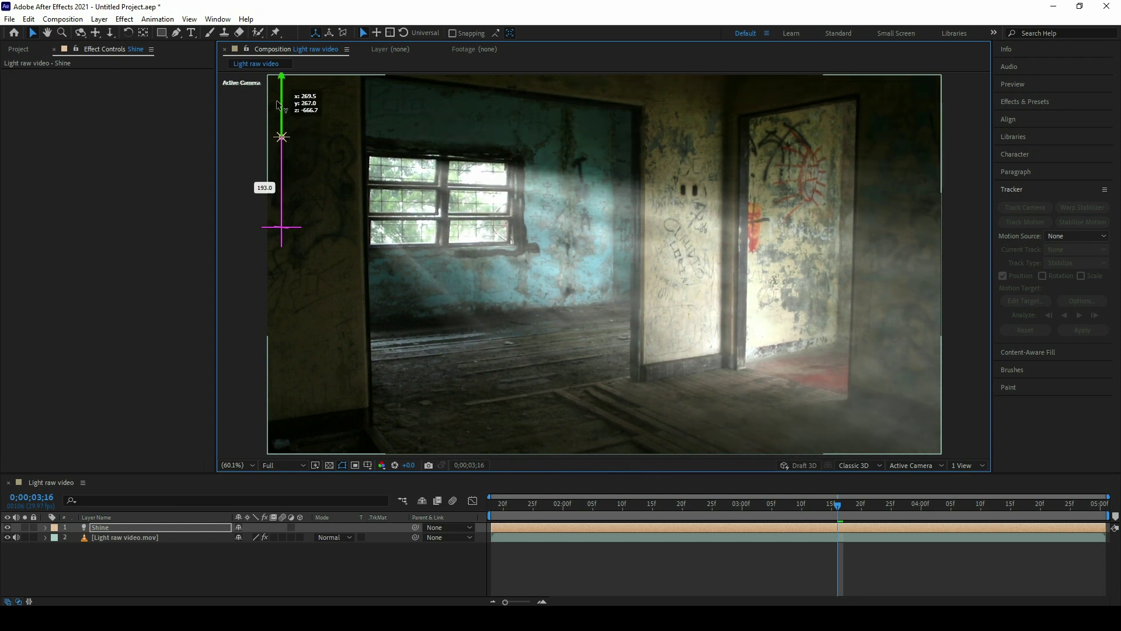
{"action": "left_click_drag", "start_coordinate": [348, 142], "coordinate": [367, 142]}
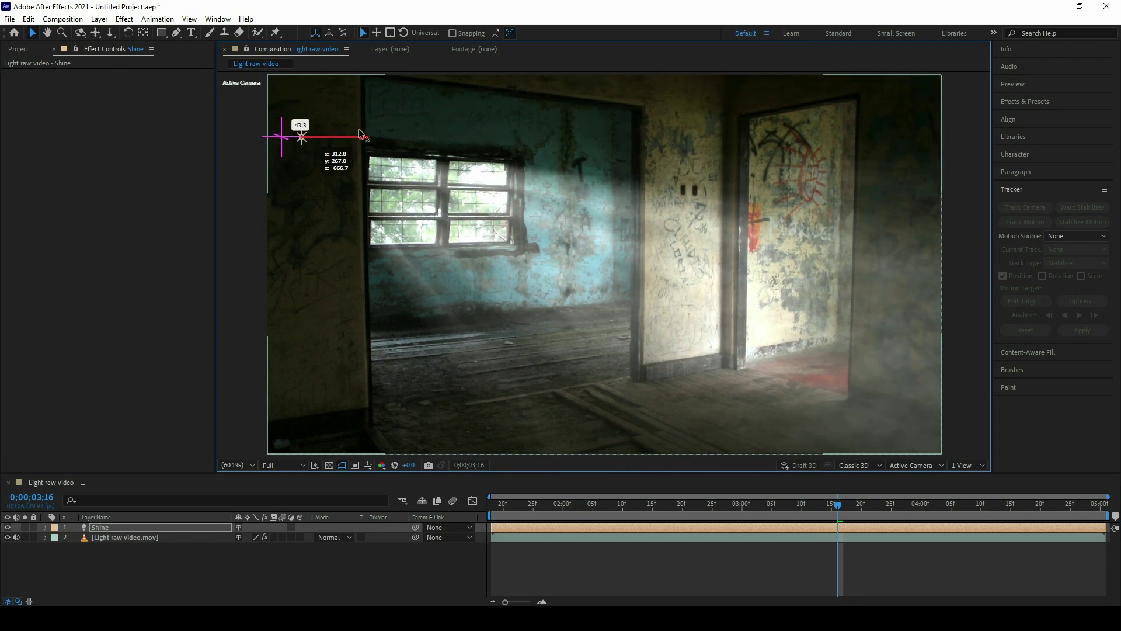
{"action": "left_click_drag", "start_coordinate": [290, 91], "coordinate": [291, 80]}
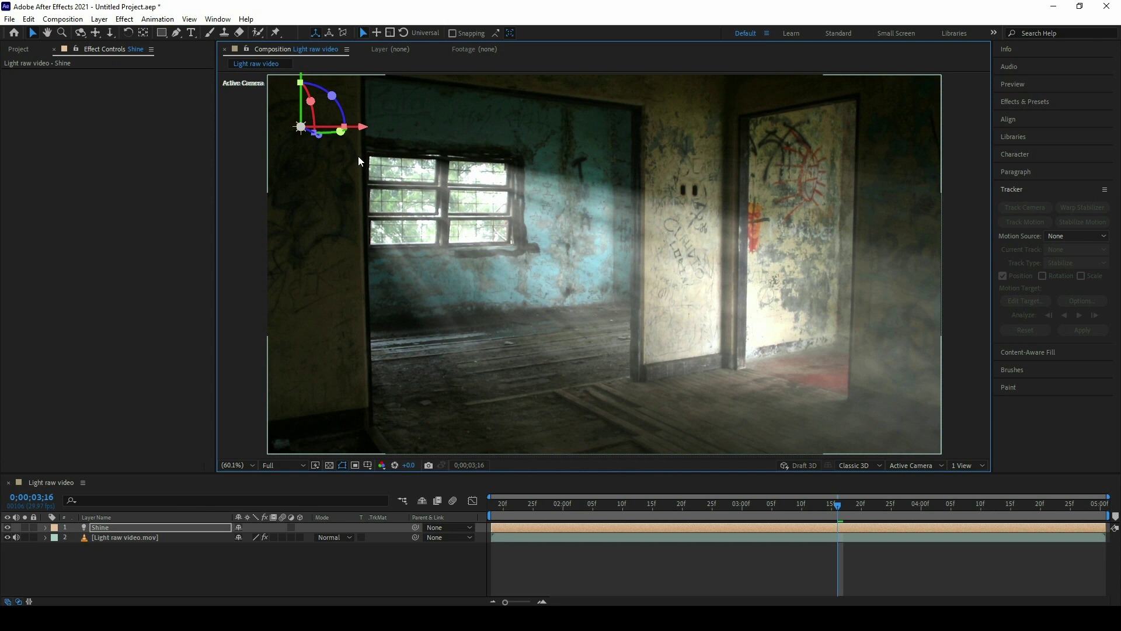
Delete the Shine light and set Shine's Source Point Type back to 2D
{"action": "key", "text": "Delete"}
{"action": "left_click", "coordinate": [166, 528]}
{"action": "left_click", "coordinate": [149, 174]}
{"action": "left_click", "coordinate": [154, 188]}
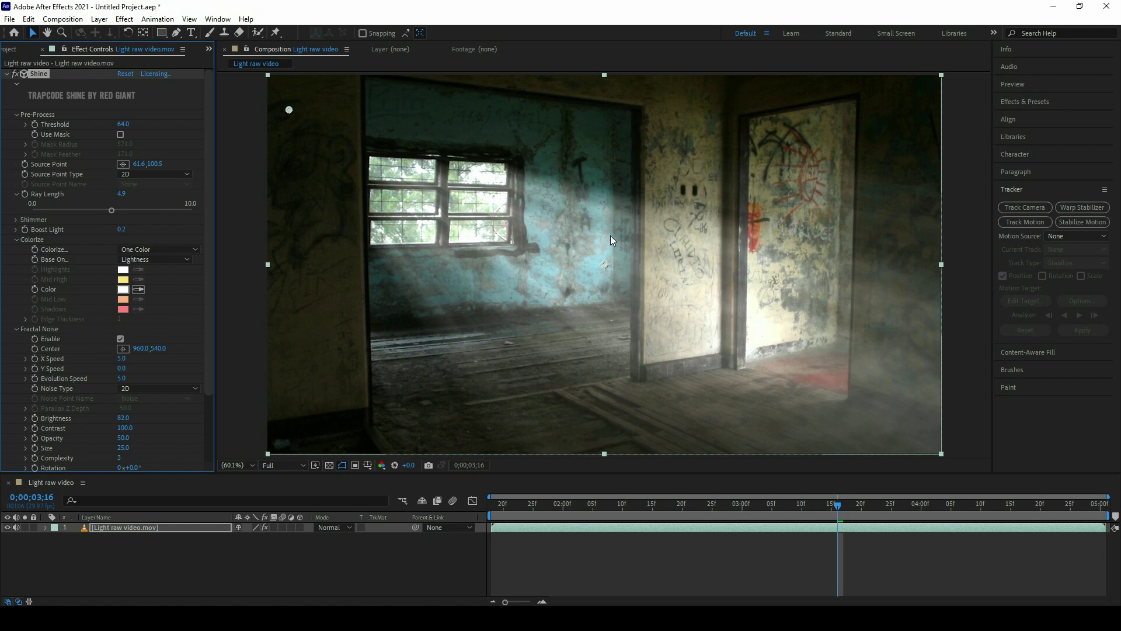
Add a new light layer named Noise to the composition
{"action": "right_click", "coordinate": [335, 556]}
{"action": "mouse_move", "coordinate": [371, 429]}
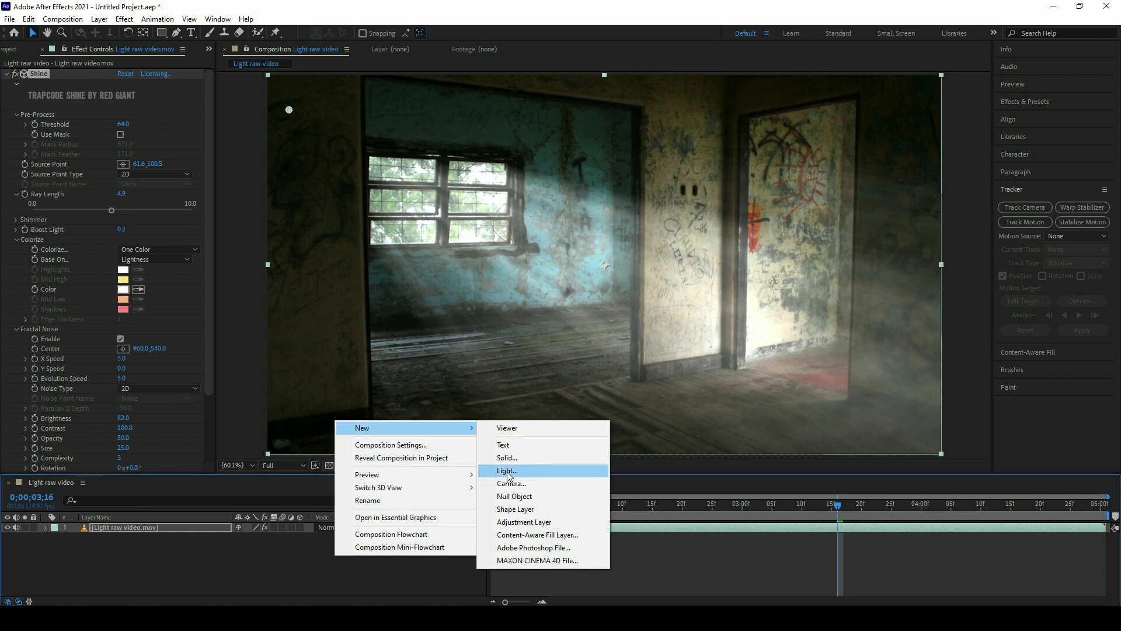
{"action": "left_click", "coordinate": [507, 470]}
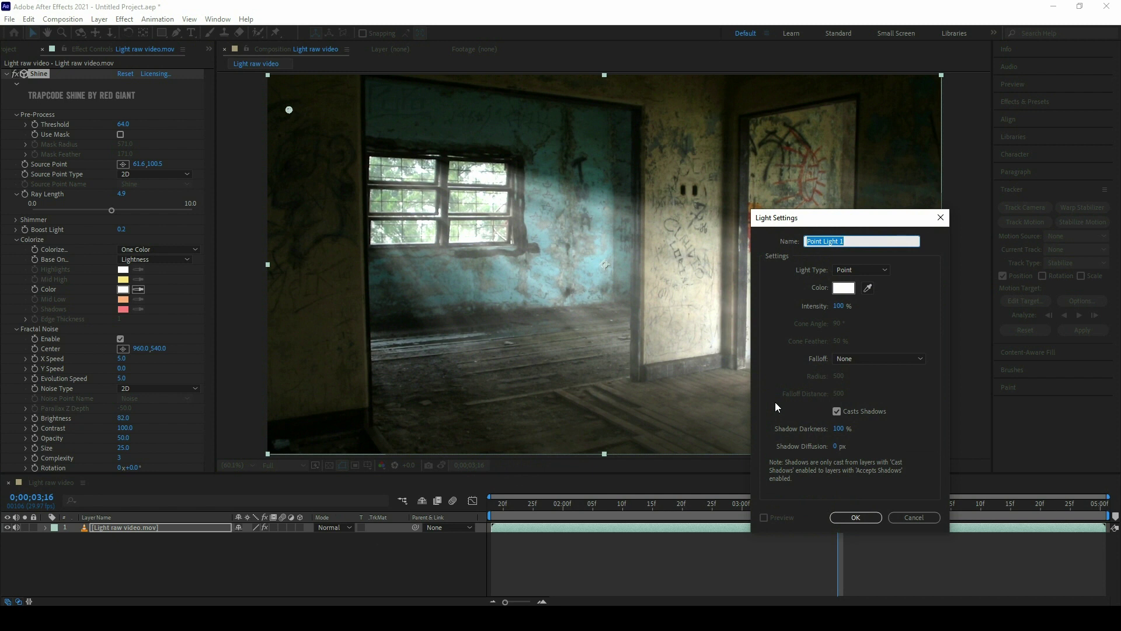
{"action": "type", "text": "Noise"}
{"action": "left_click", "coordinate": [856, 517]}
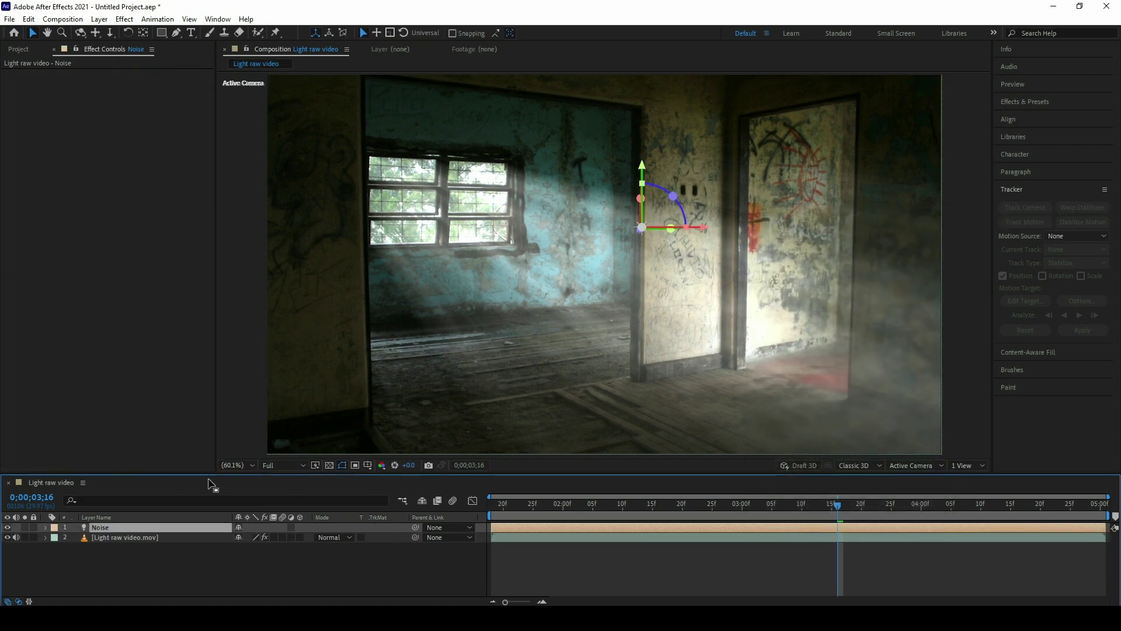
Set Shine's fractal Noise Type to 3D Light and move the Noise light left toward the window
{"action": "left_click", "coordinate": [129, 536]}
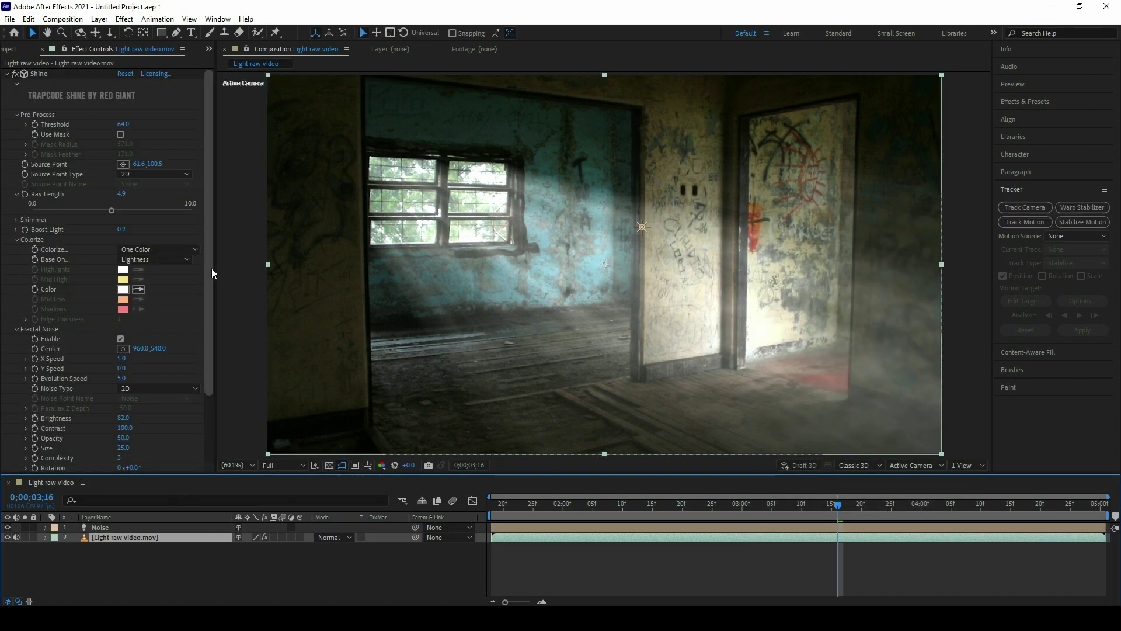
{"action": "left_click_drag", "start_coordinate": [212, 268], "coordinate": [205, 330]}
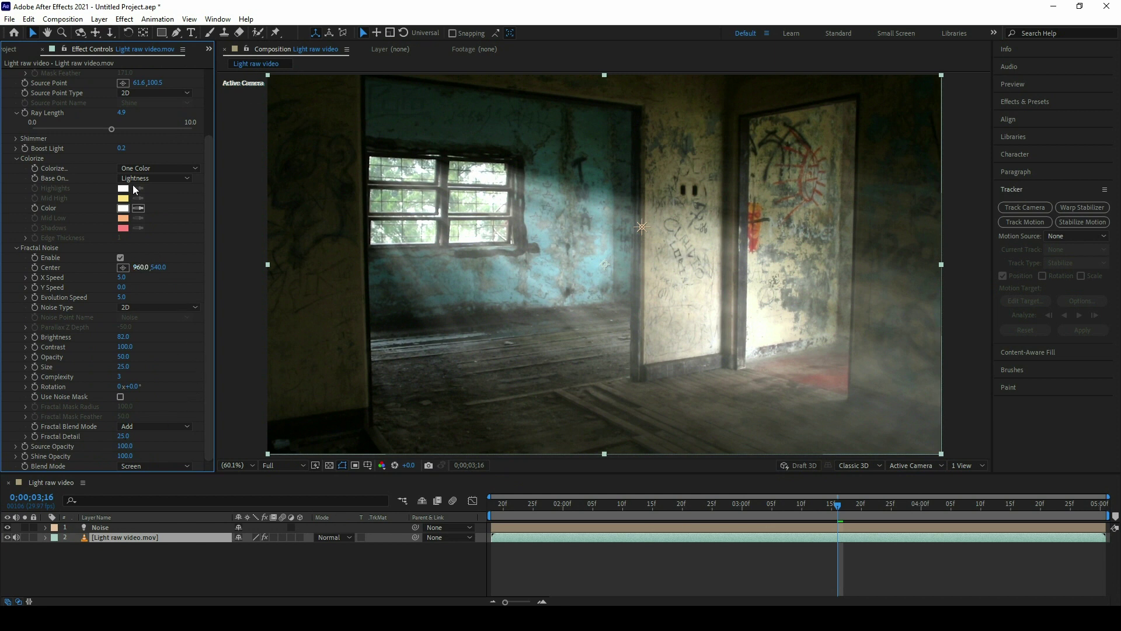
{"action": "left_click", "coordinate": [155, 309]}
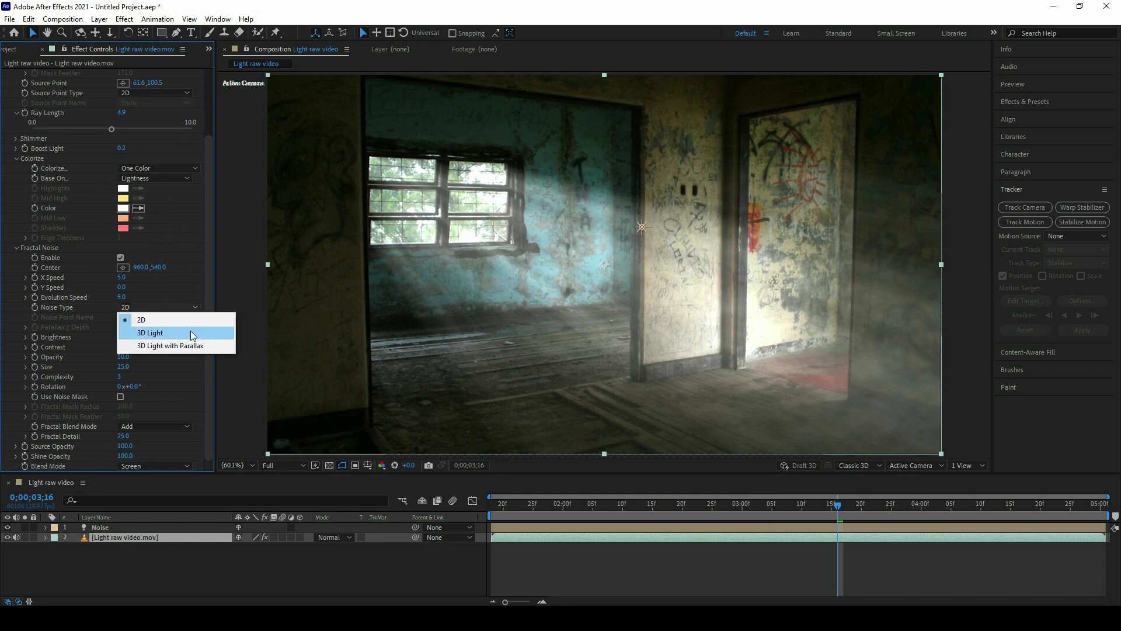
{"action": "left_click", "coordinate": [169, 341]}
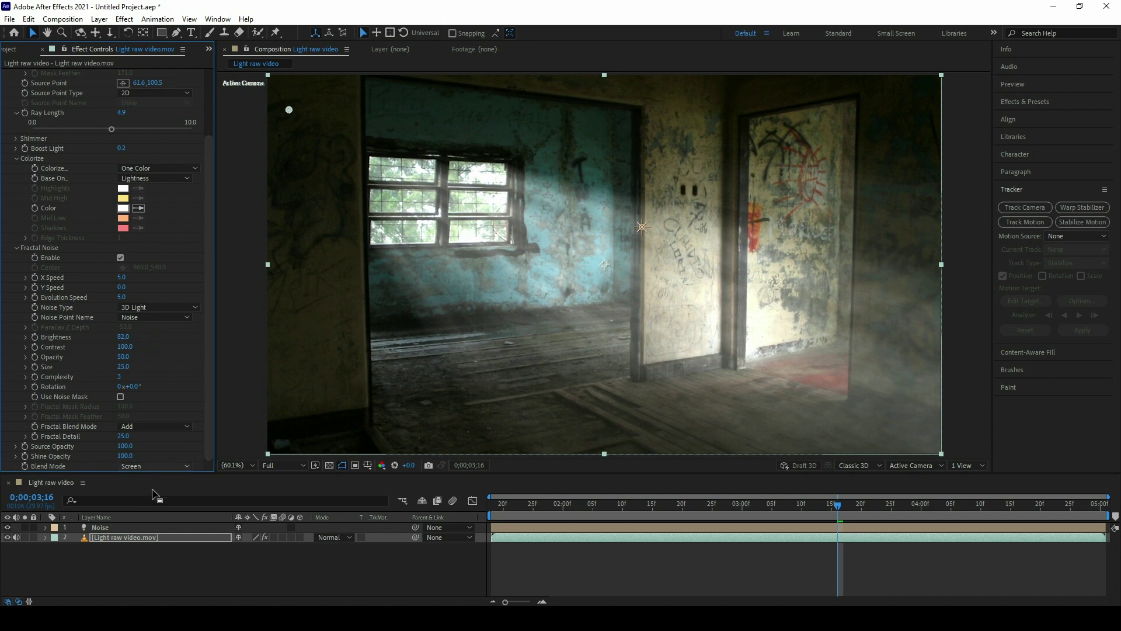
{"action": "left_click", "coordinate": [642, 227]}
{"action": "mouse_move", "coordinate": [701, 230]}
{"action": "left_mouse_down"}
{"action": "mouse_move", "coordinate": [529, 222]}
{"action": "mouse_move", "coordinate": [493, 256]}
{"action": "mouse_move", "coordinate": [543, 258]}
{"action": "left_mouse_up"}
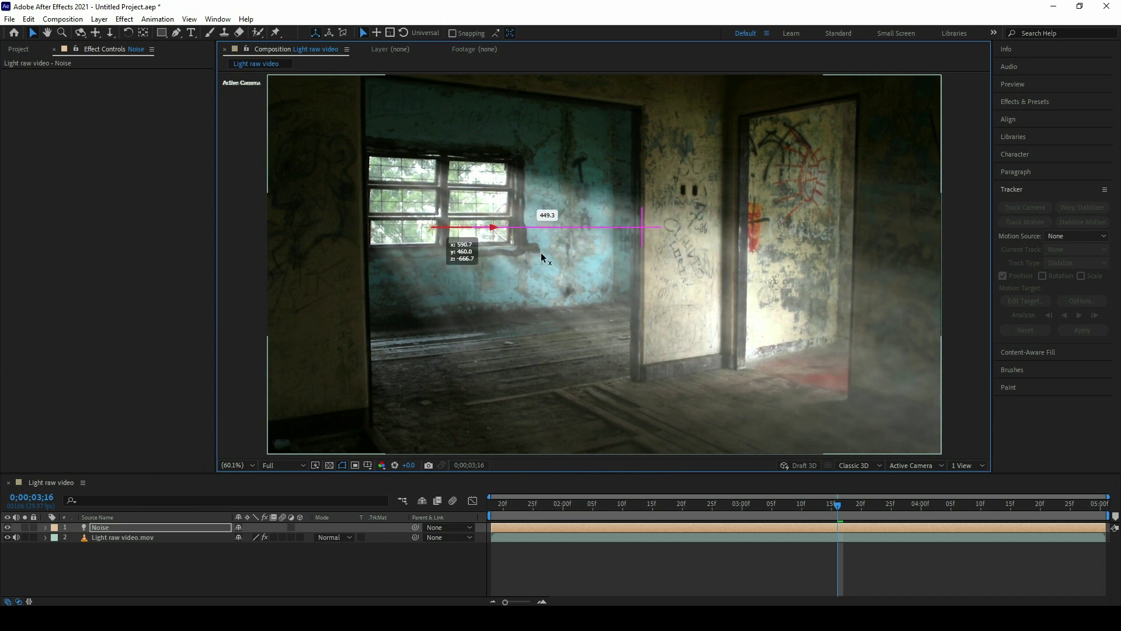
{"action": "left_click", "coordinate": [138, 537]}
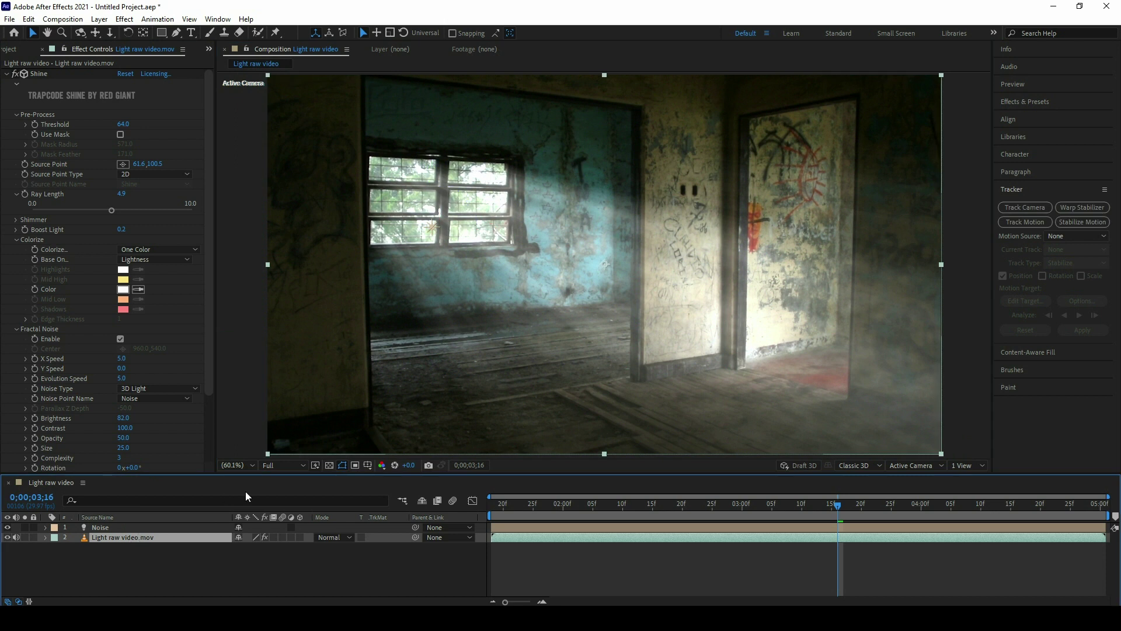
{"action": "left_click", "coordinate": [7, 74]}
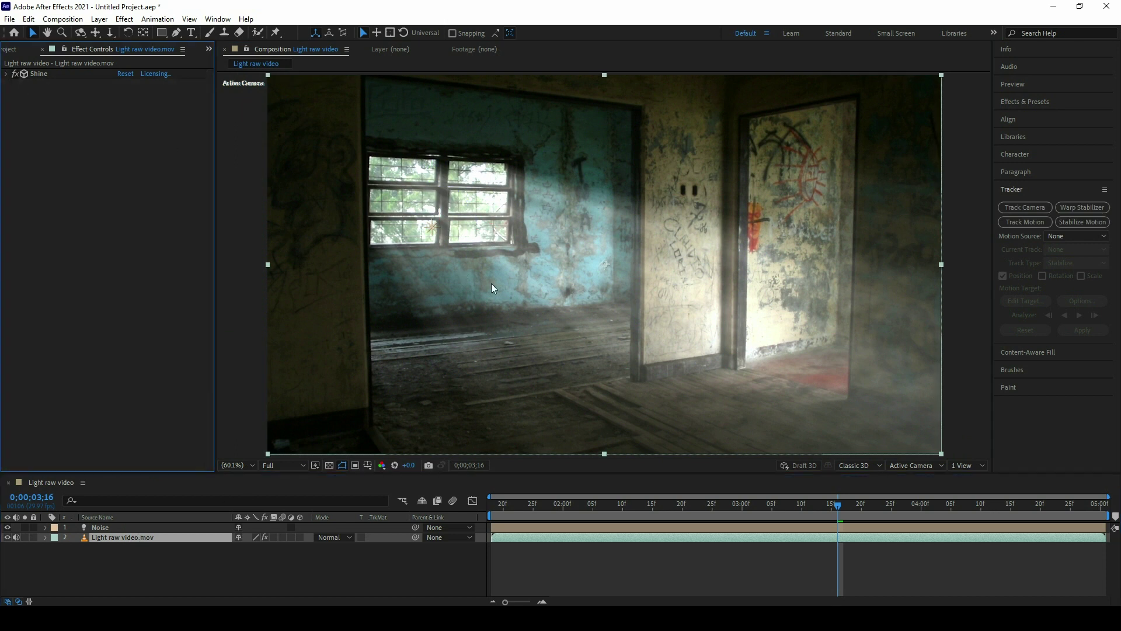
Apply the Glow effect to the video layer and move Shine below it
{"action": "left_click", "coordinate": [1037, 104]}
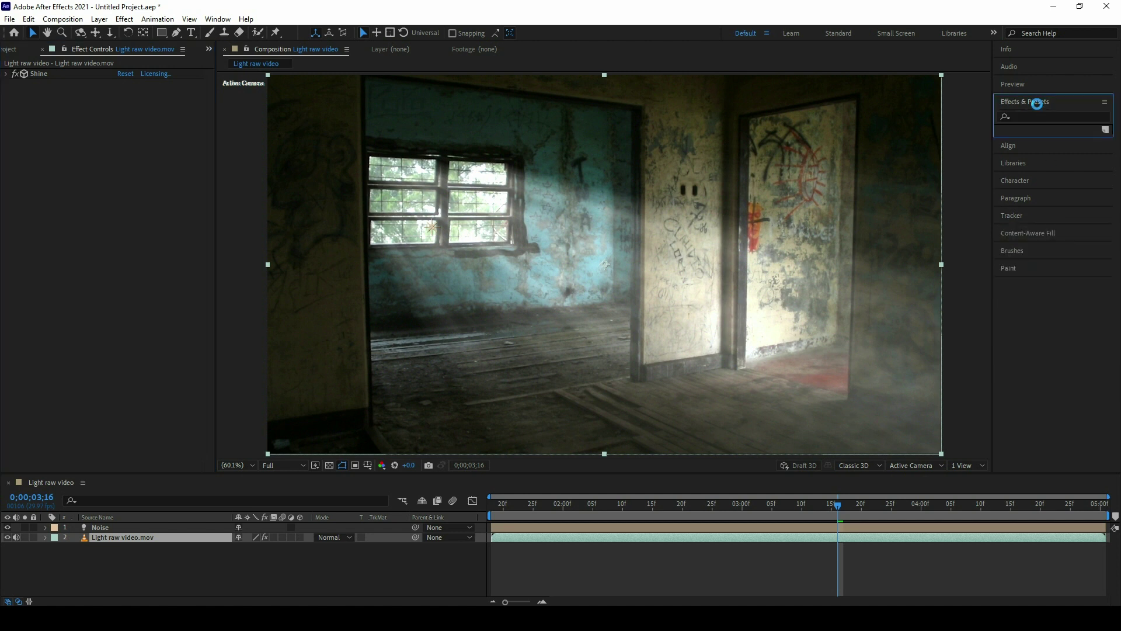
{"action": "type", "text": "glow"}
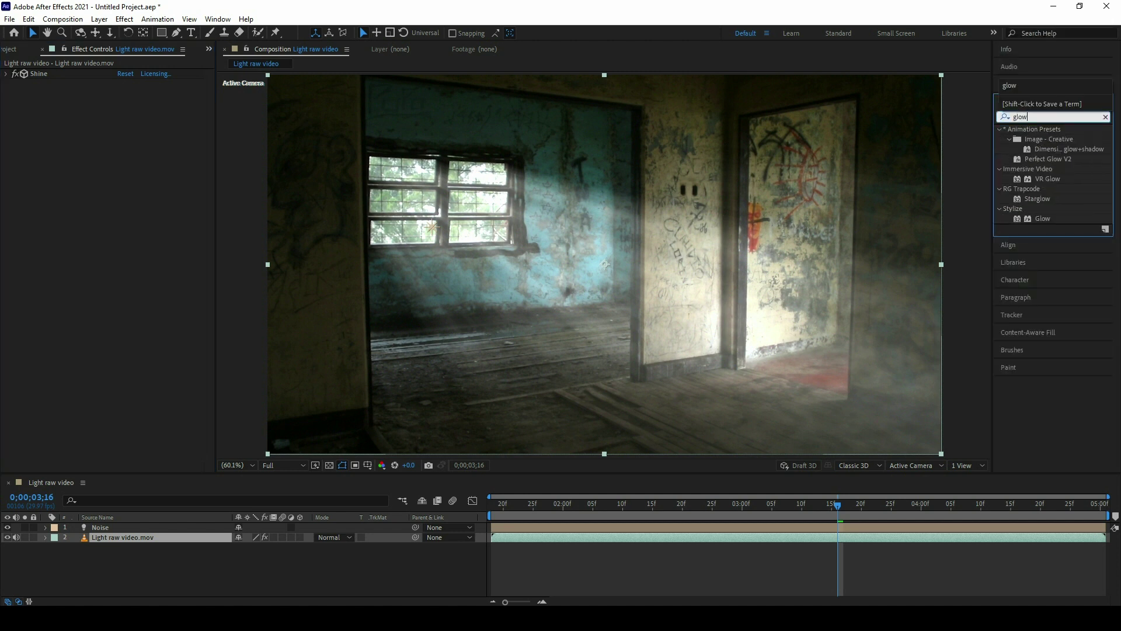
{"action": "mouse_move", "coordinate": [1044, 219]}
{"action": "left_mouse_down"}
{"action": "mouse_move", "coordinate": [495, 481]}
{"action": "mouse_move", "coordinate": [99, 540]}
{"action": "left_mouse_up"}
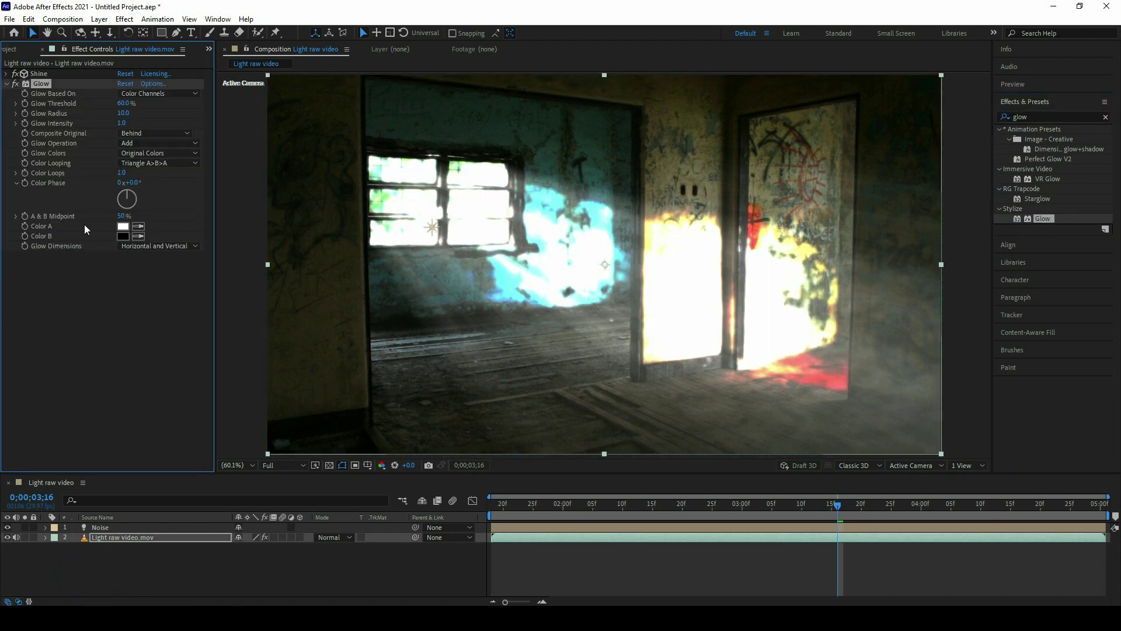
{"action": "left_click_drag", "start_coordinate": [36, 74], "coordinate": [60, 248]}
{"action": "type", "text": "0"}
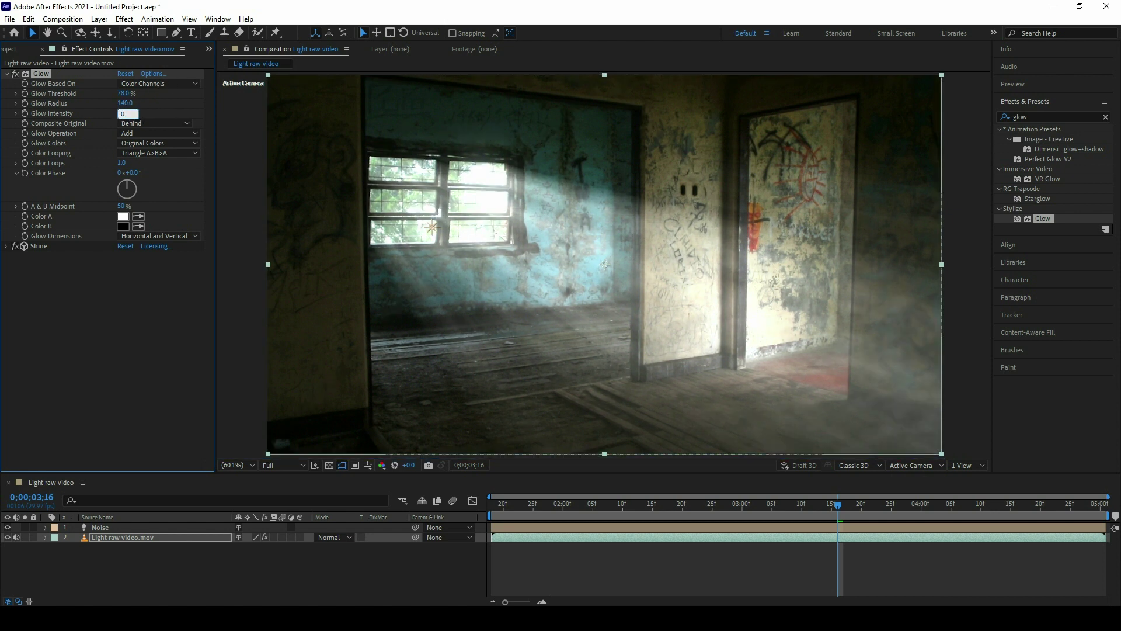
Set Glow Intensity to 0.6, compare with Glow toggled, and move to 0;00;02;08
{"action": "type", "text": "6"}
{"action": "key", "text": "Return"}
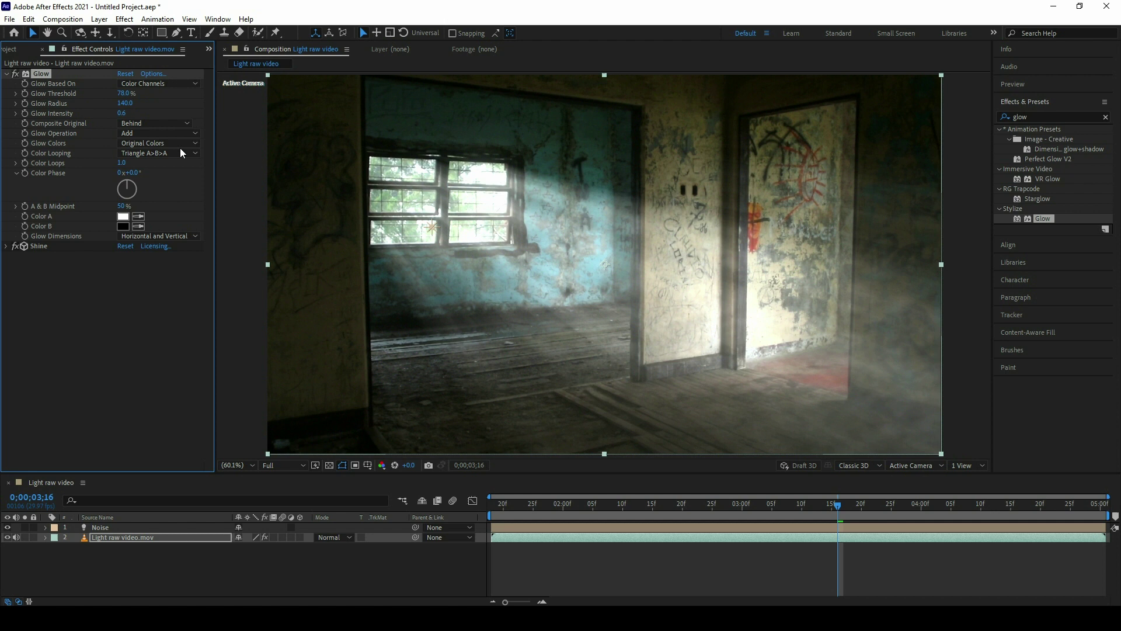
{"action": "left_click", "coordinate": [16, 74]}
{"action": "left_click", "coordinate": [16, 73]}
{"action": "left_click", "coordinate": [612, 513]}
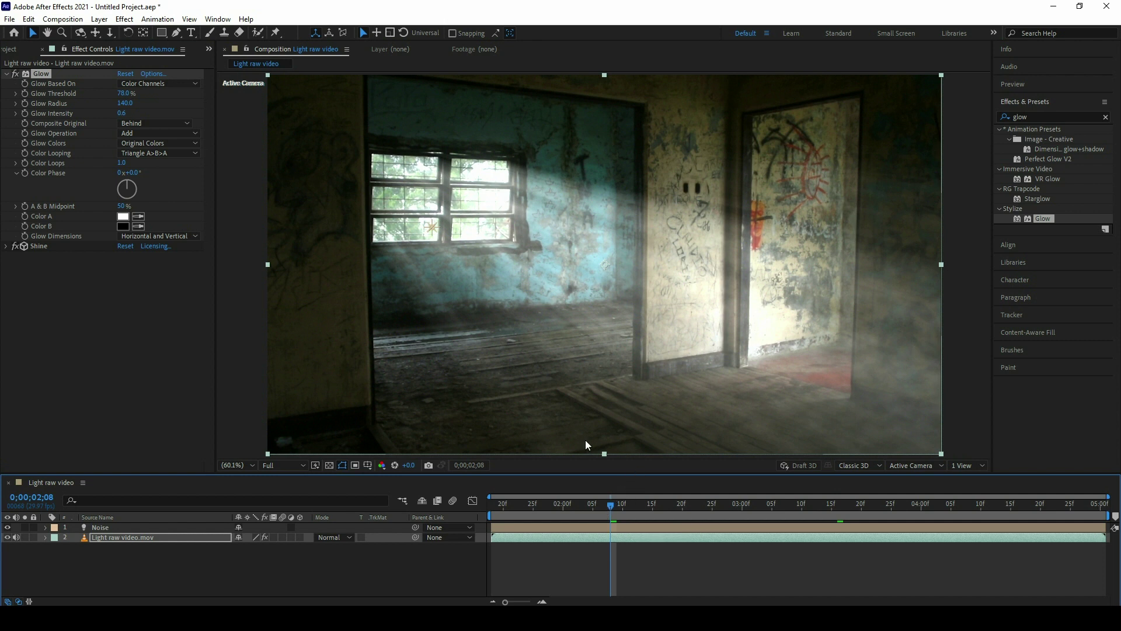
{"action": "key", "text": "Home"}
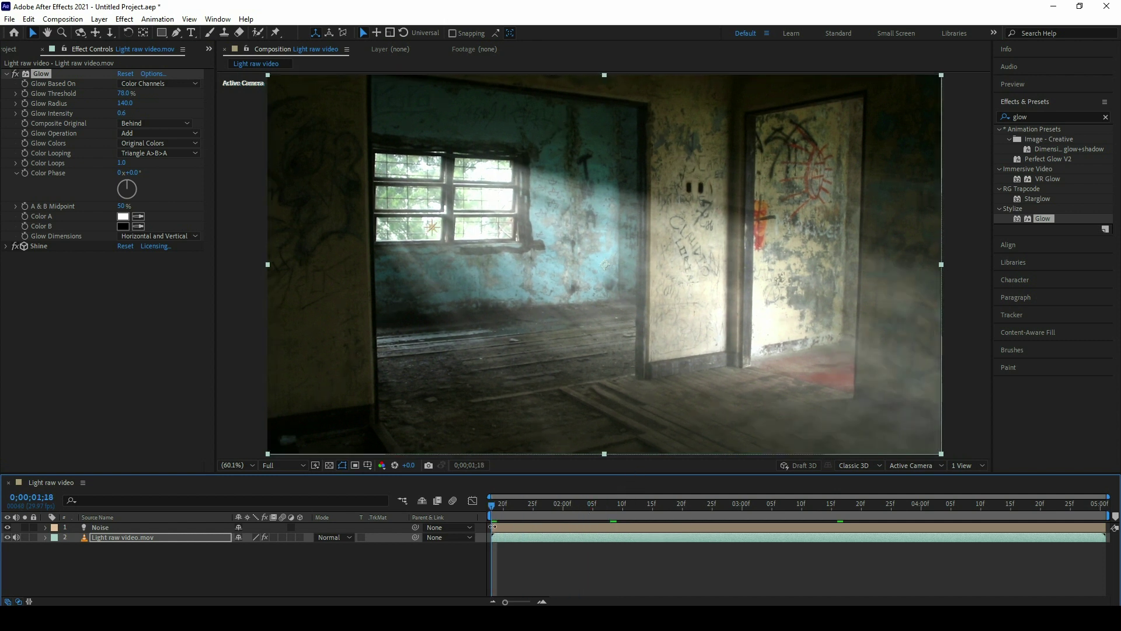
{"action": "key", "text": "space"}
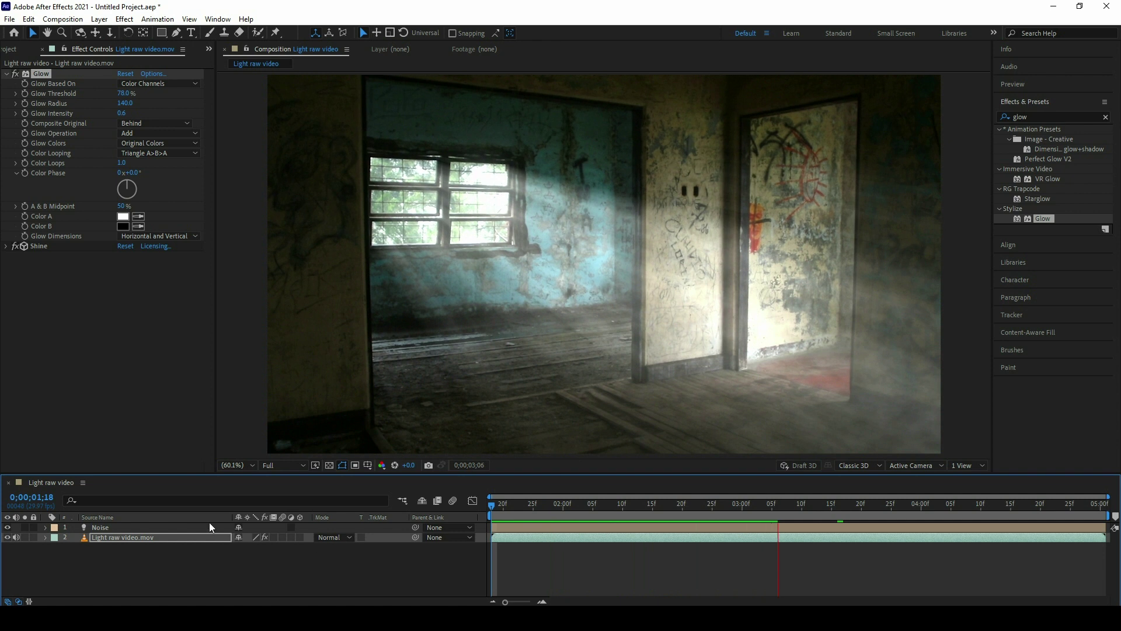
{"action": "left_click", "coordinate": [164, 536]}
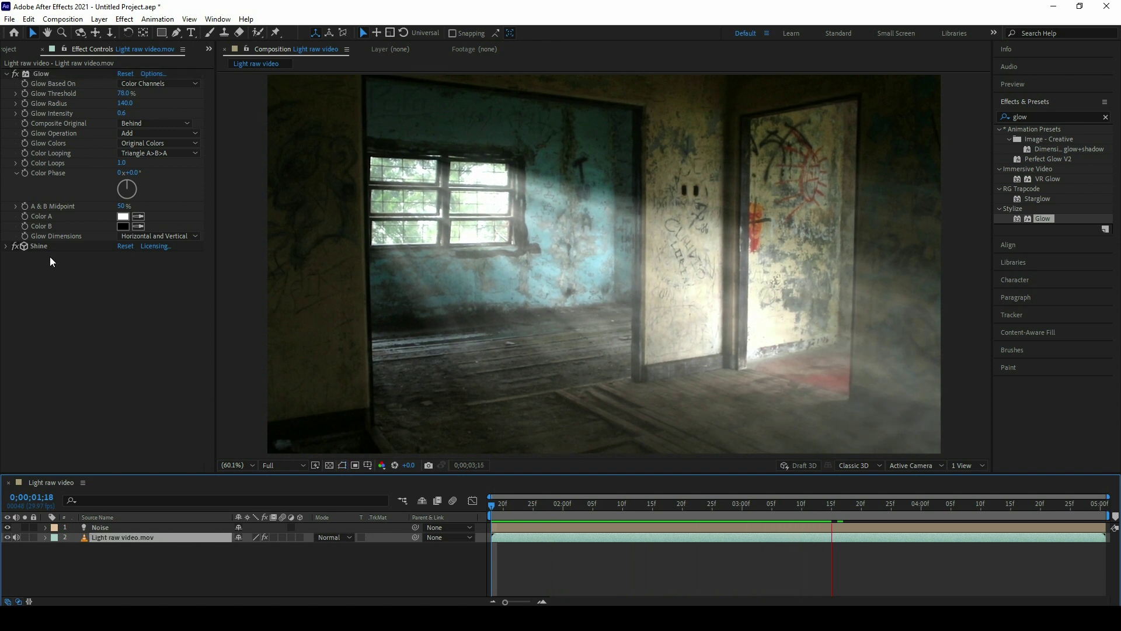